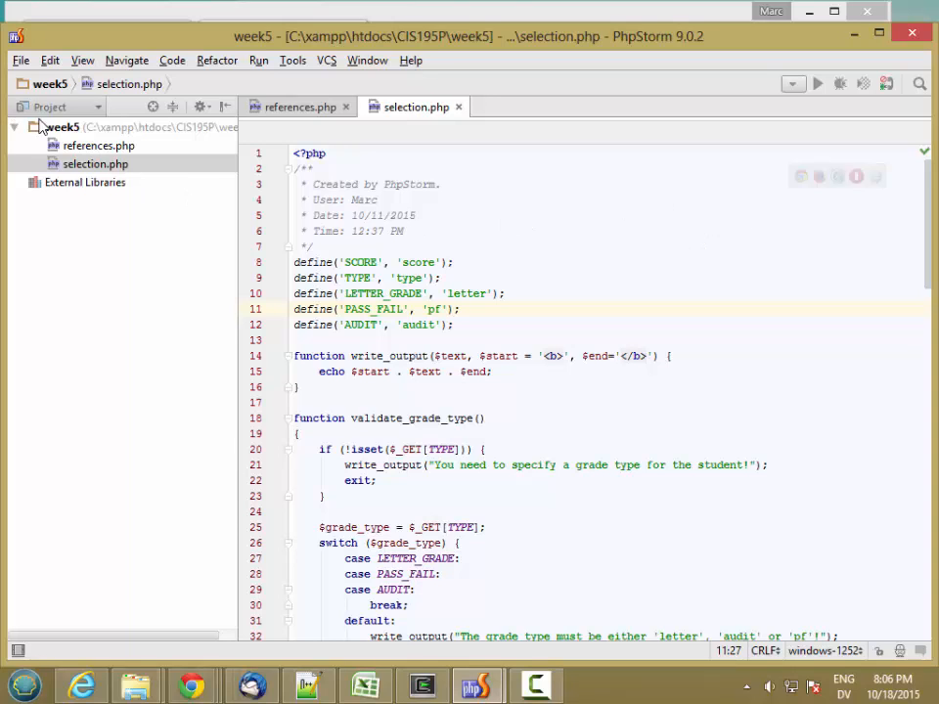
# - Create a new PHP file in the week5 project folder via New > PHP File
pyautogui.click(54, 127)
pyautogui.rightClick(54, 127)
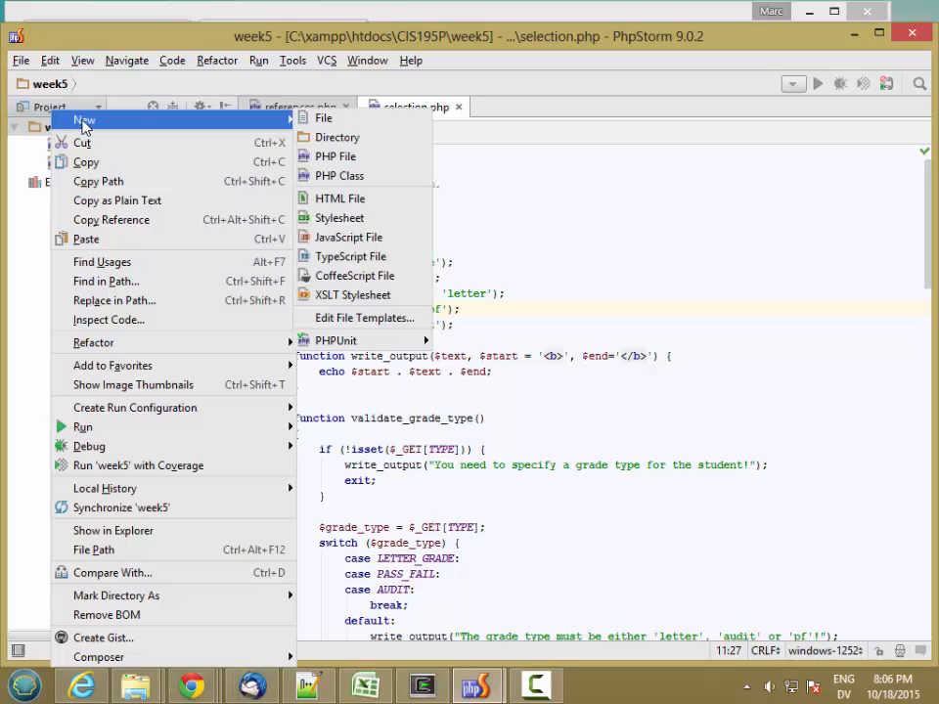
pyautogui.moveTo(176, 119)
pyautogui.click(329, 157)
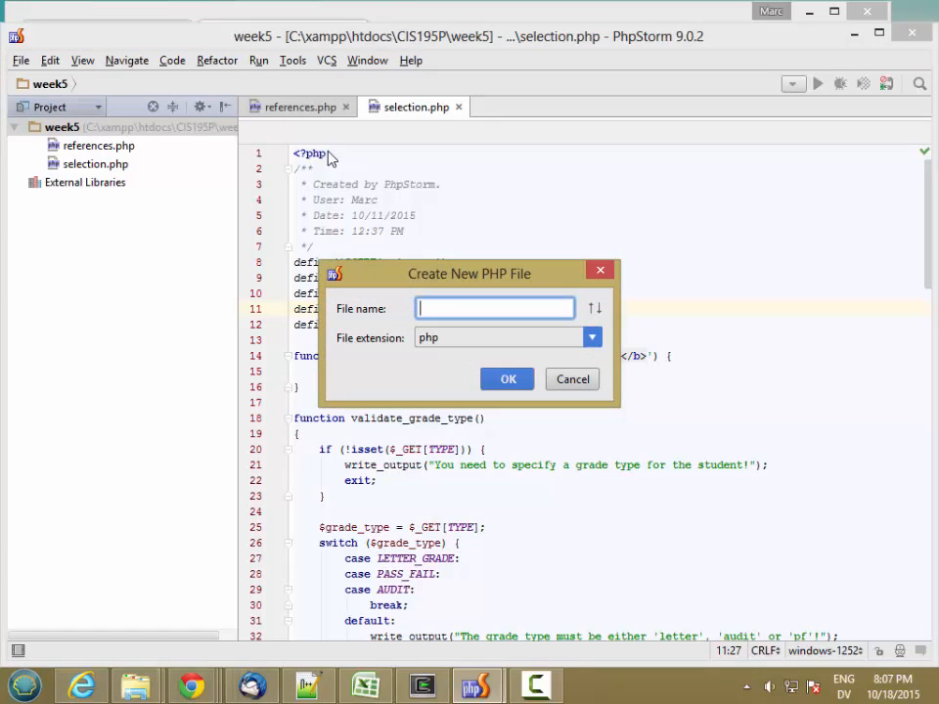
pyautogui.write('var')
pyautogui.write('iadic')
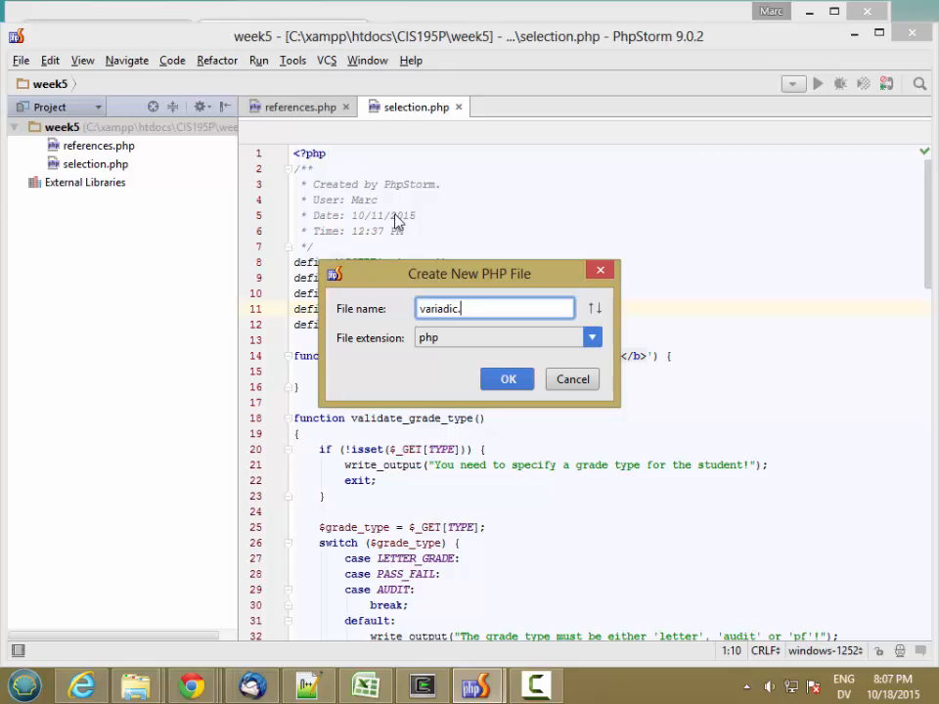
pyautogui.write('.php')
# - Write function average($one, $two) computing ($one + $two) / 2 and returning $average
pyautogui.press('Return')
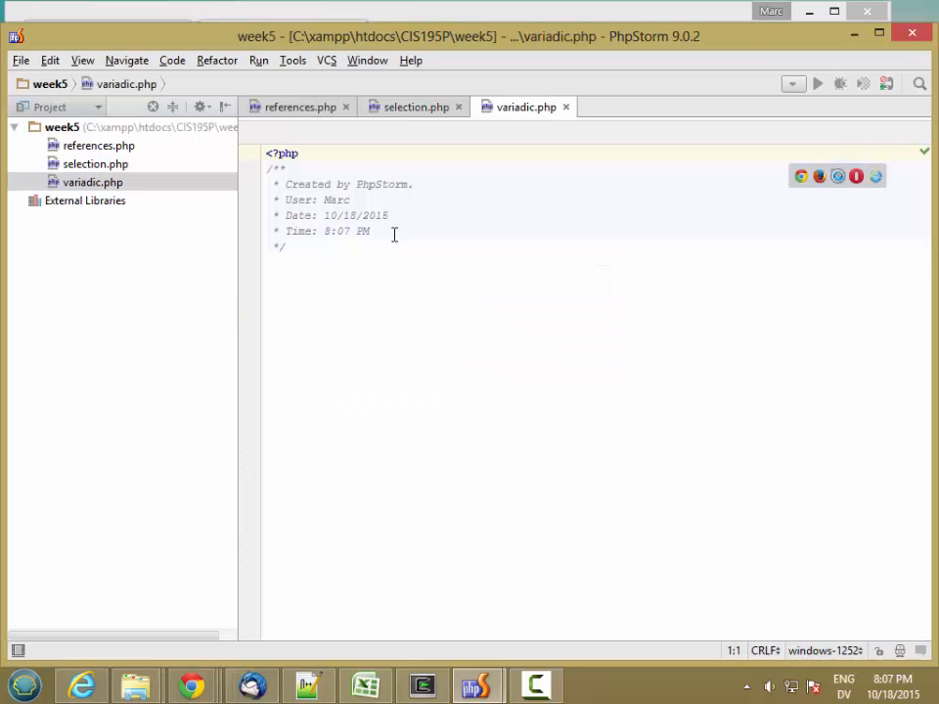
pyautogui.click(408, 295)
pyautogui.press('Return')
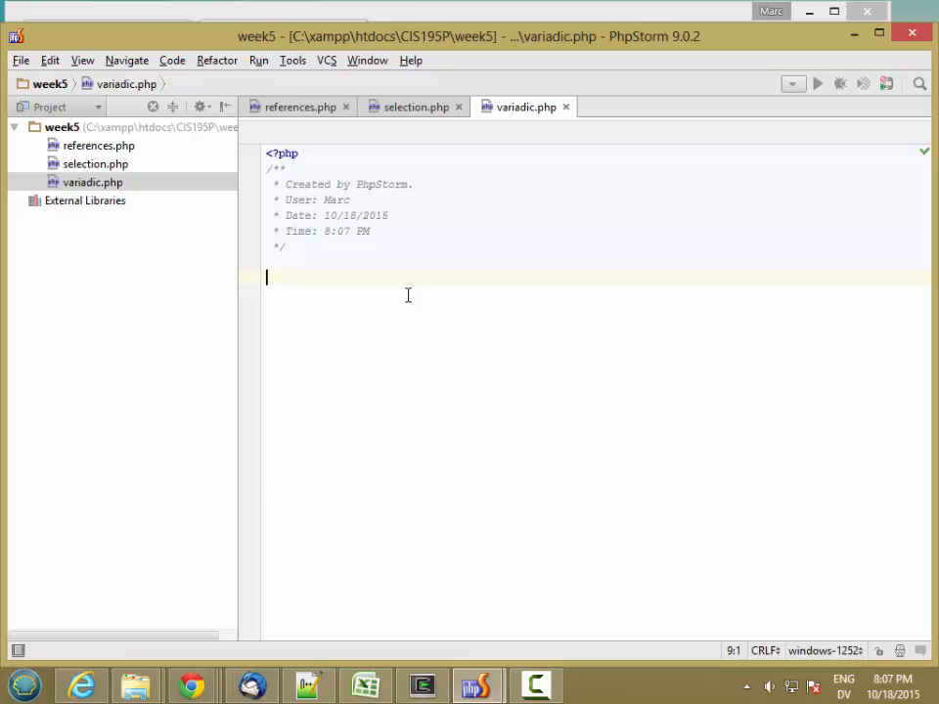
pyautogui.write('function averag')
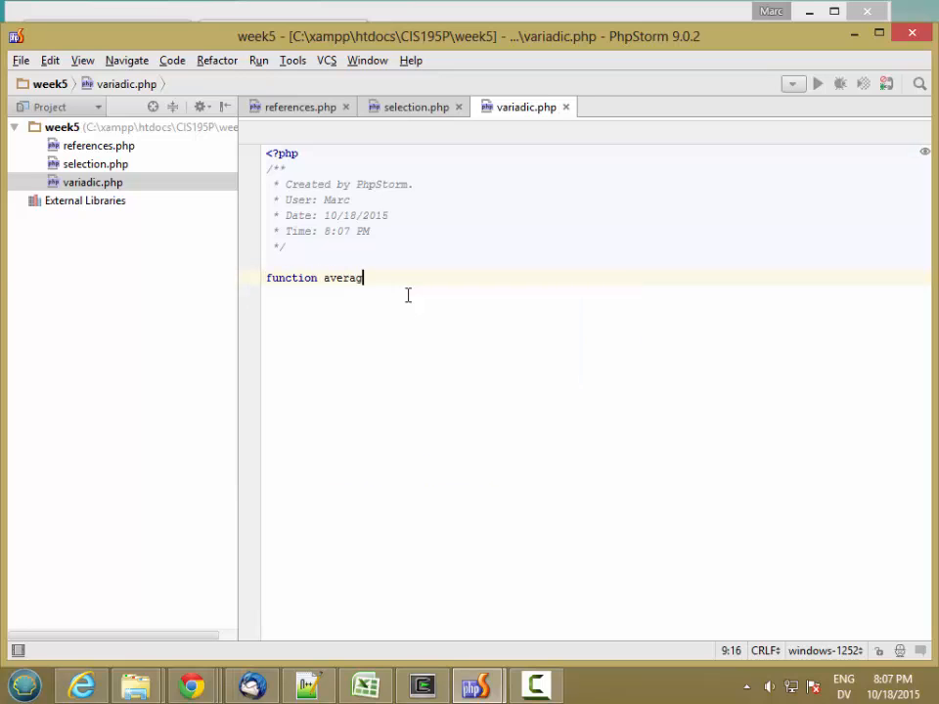
pyautogui.write('(')
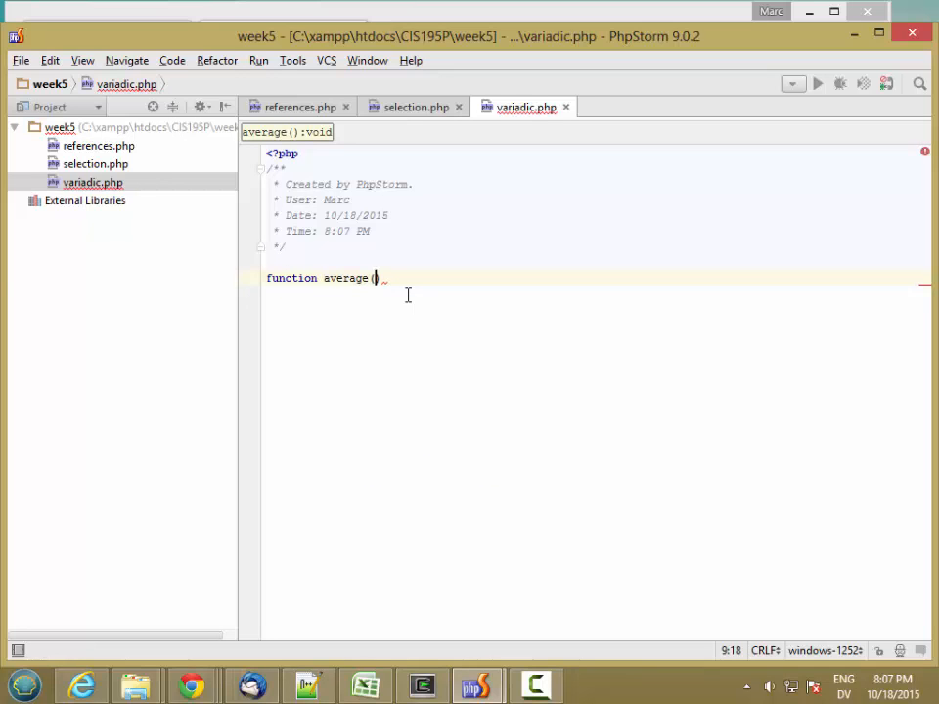
pyautogui.write('$one, ')
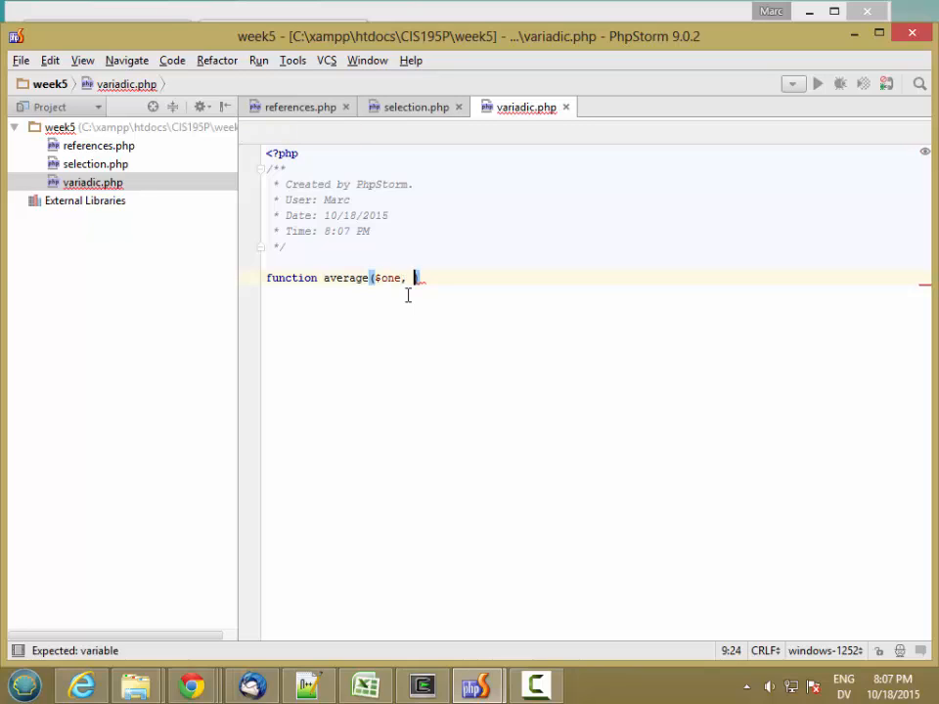
pyautogui.write('$two) {')
pyautogui.press('Return')
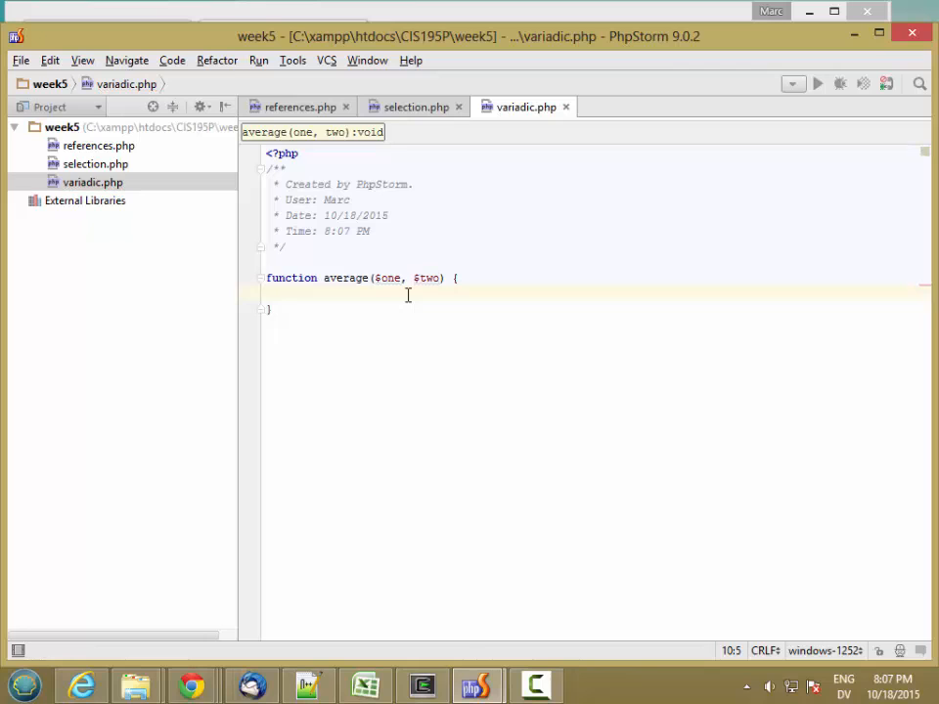
pyautogui.write('$average')
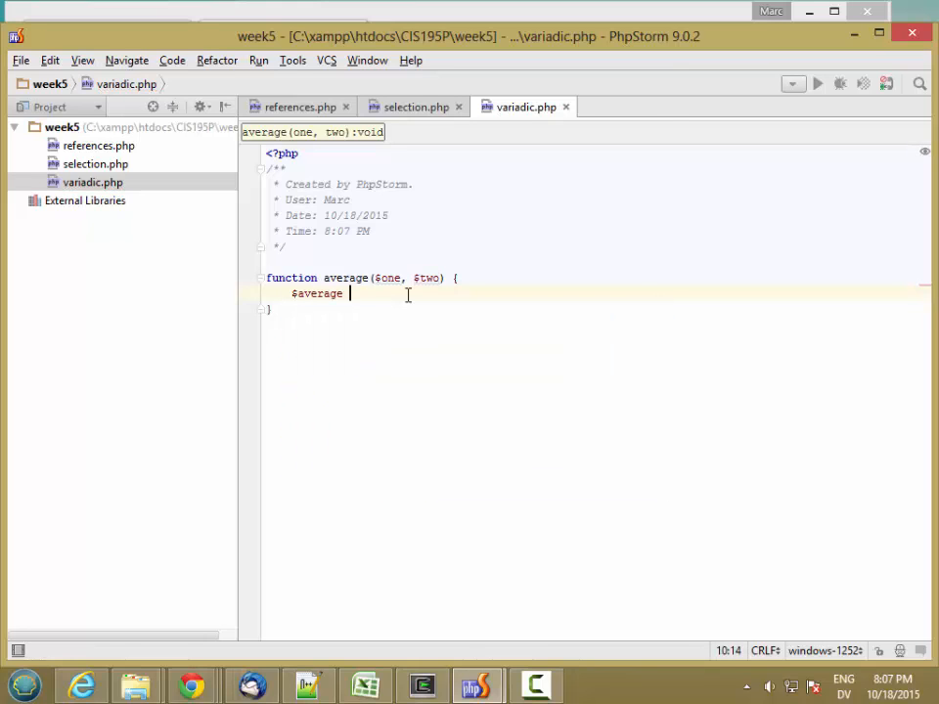
pyautogui.write(' = ($one + ')
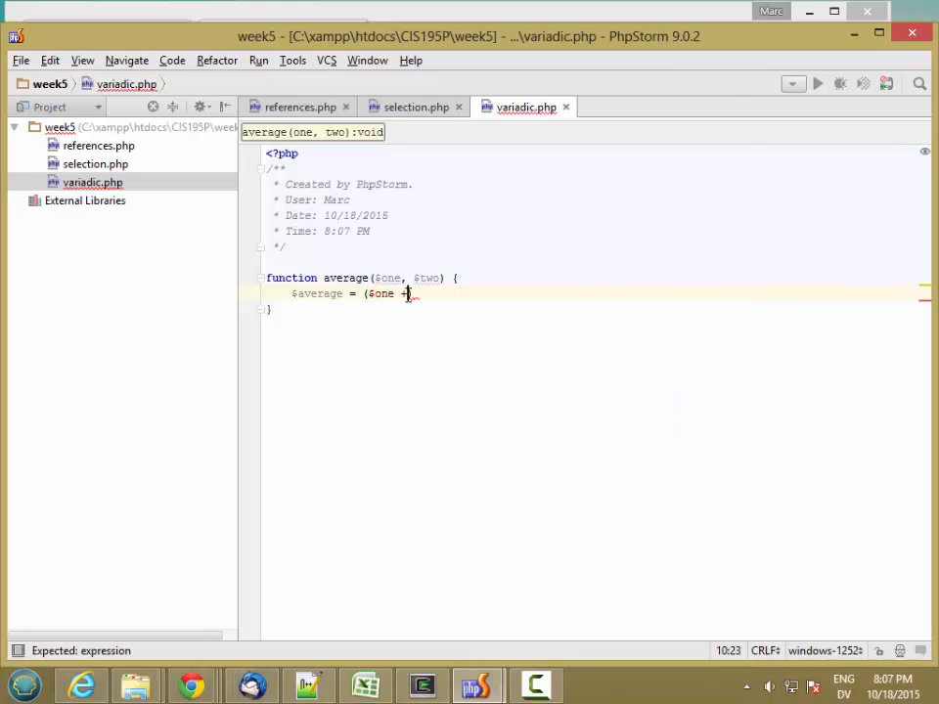
pyautogui.write('$two')
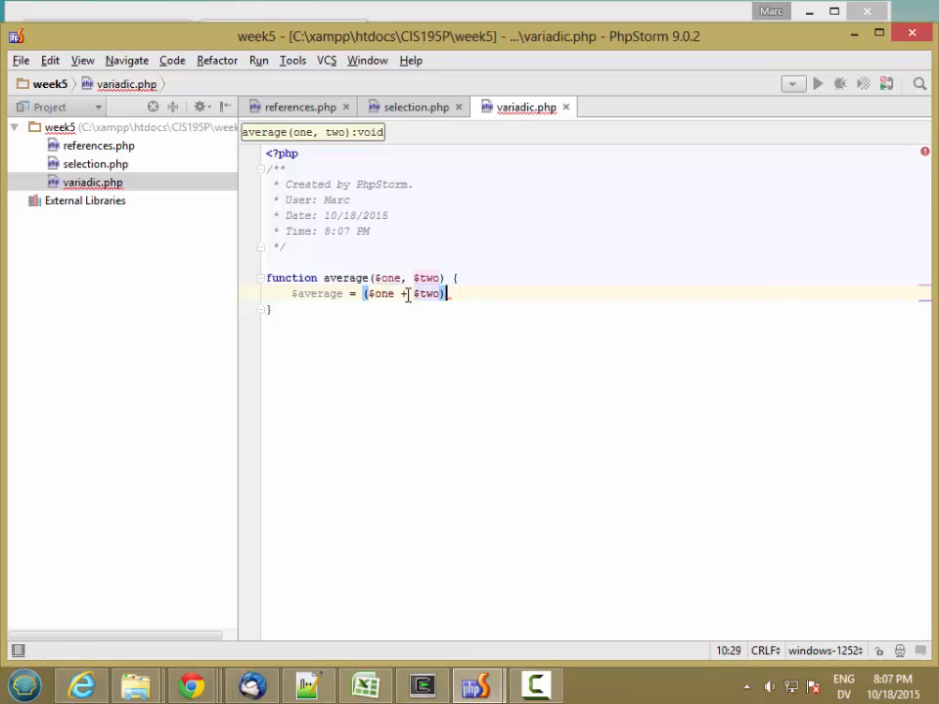
pyautogui.write(') / 2;')
pyautogui.press('Return')
pyautogui.write('r')
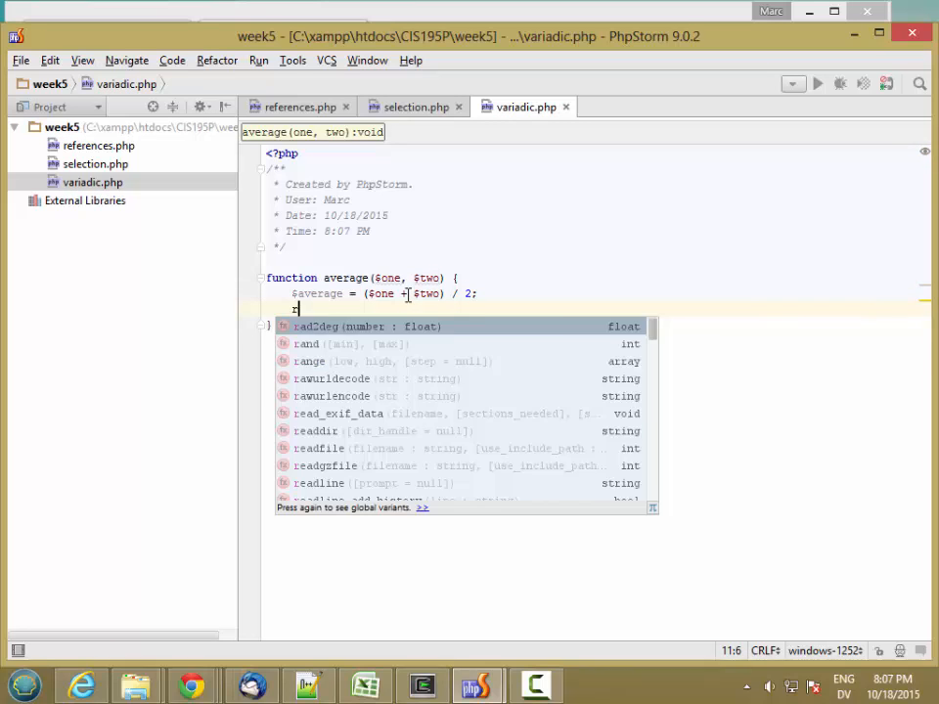
pyautogui.write('eturn $aver')
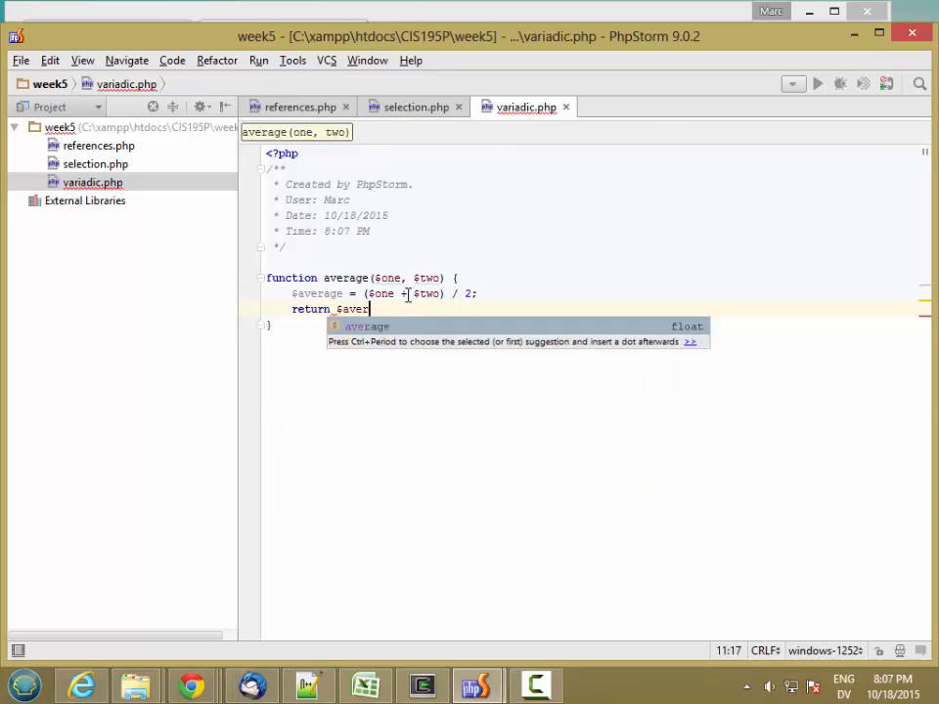
pyautogui.write('age;')
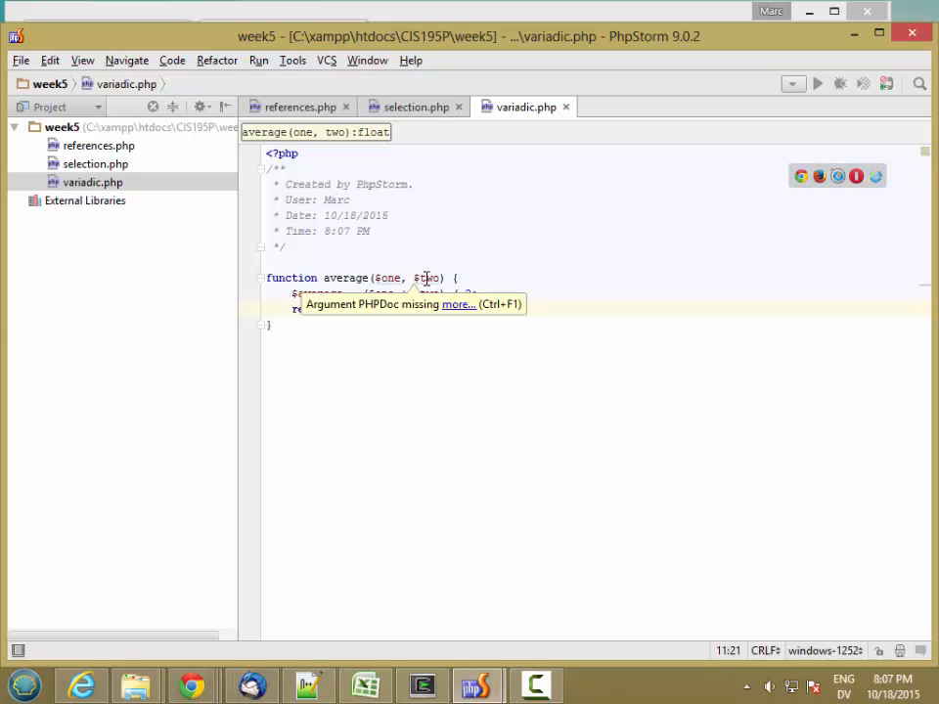
# - Extend average with $three and $four parameters, updating the sum and divisor to 4
pyautogui.click(442, 277)
pyautogui.write(', $')
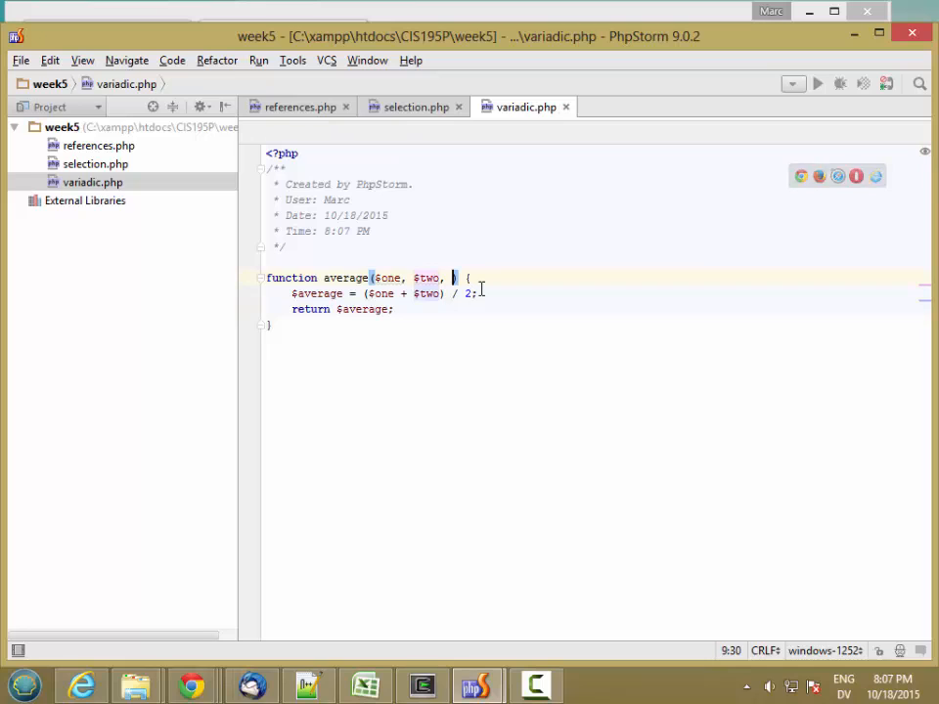
pyautogui.write('three')
pyautogui.click(445, 294)
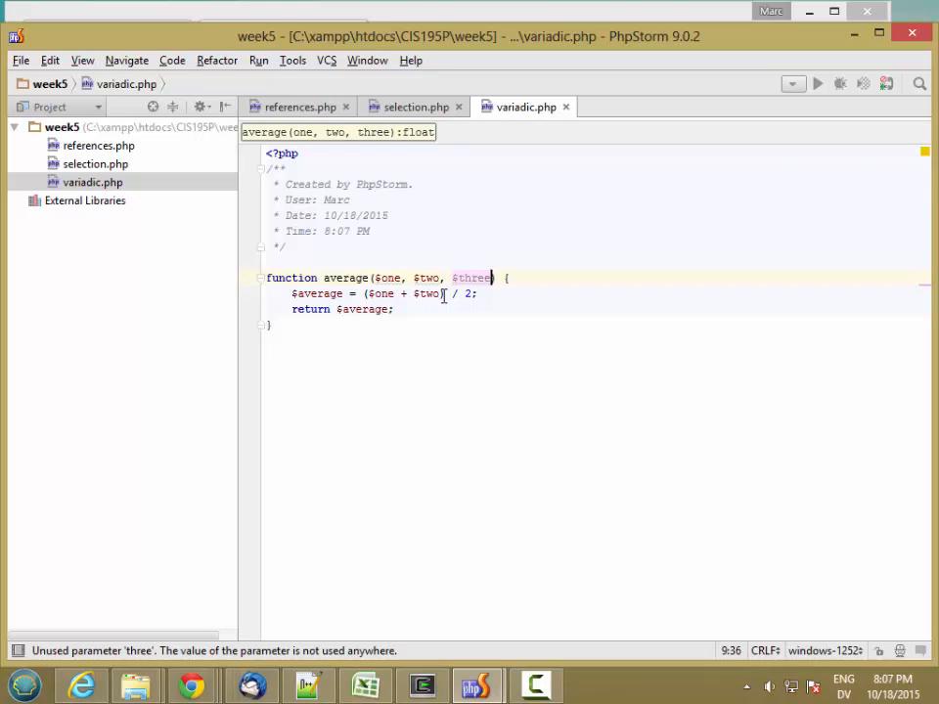
pyautogui.write('+ ')
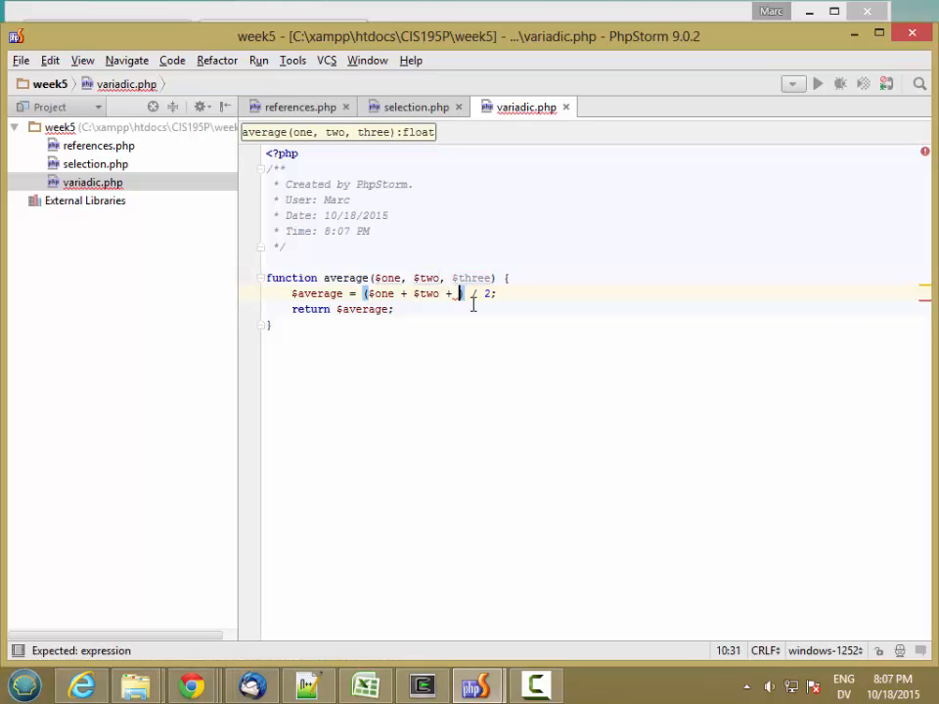
pyautogui.write('$three')
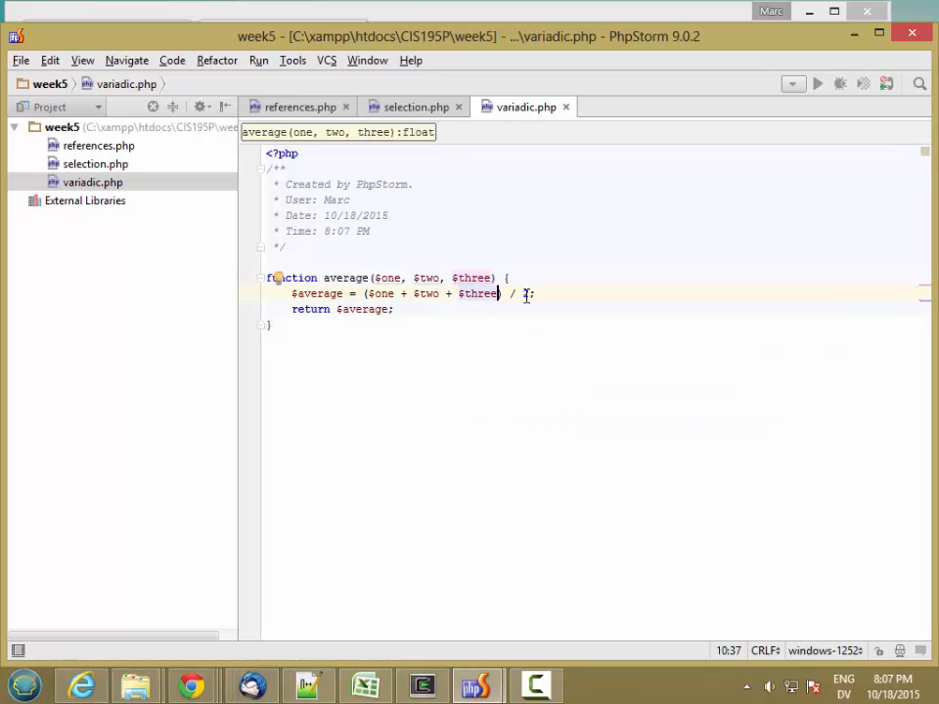
pyautogui.doubleClick(526, 294)
pyautogui.write('3')
pyautogui.click(473, 315)
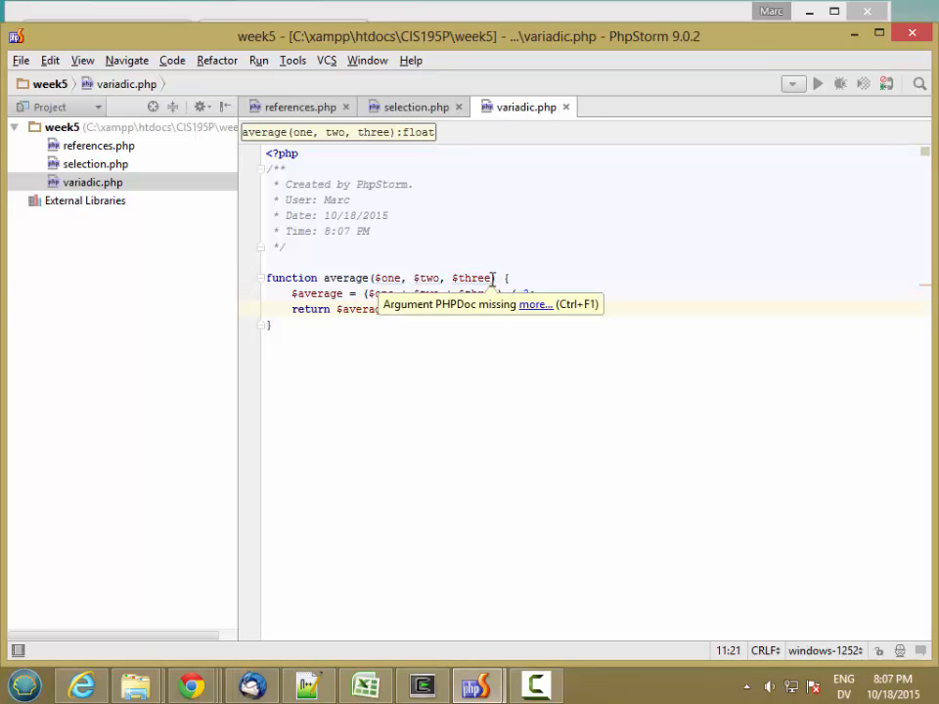
pyautogui.click(493, 278)
pyautogui.write(', $fou')
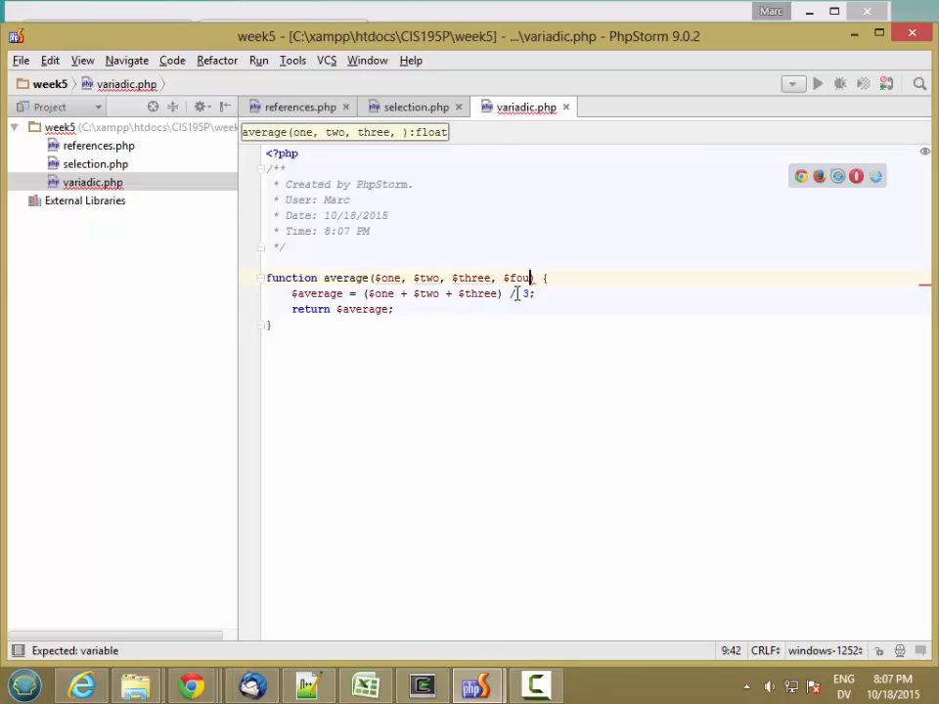
pyautogui.write('r')
pyautogui.doubleClick(524, 292)
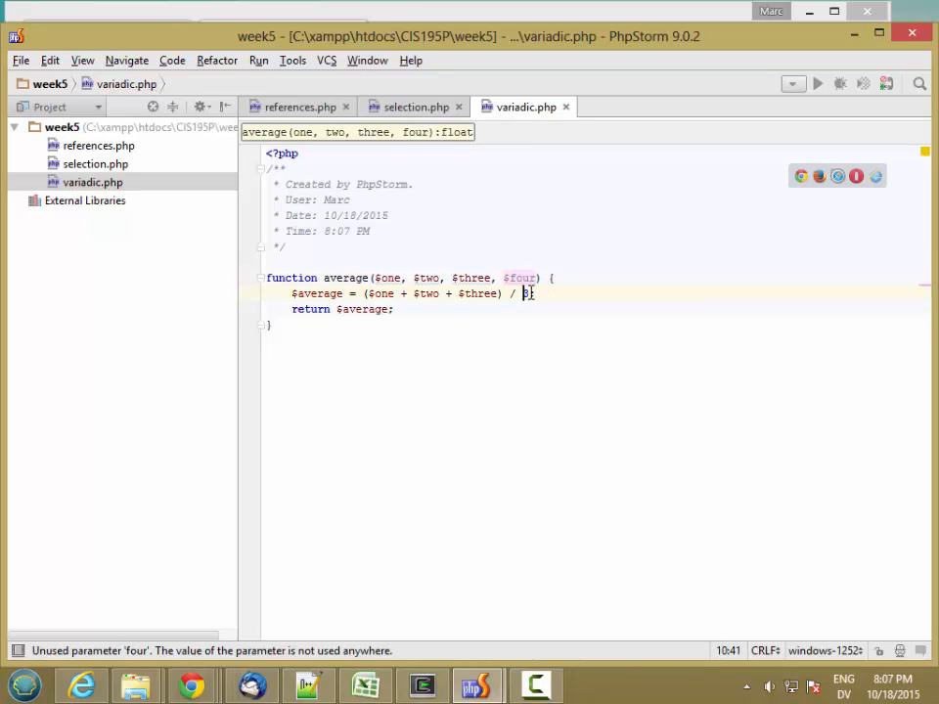
pyautogui.write('4')
pyautogui.click(532, 324)
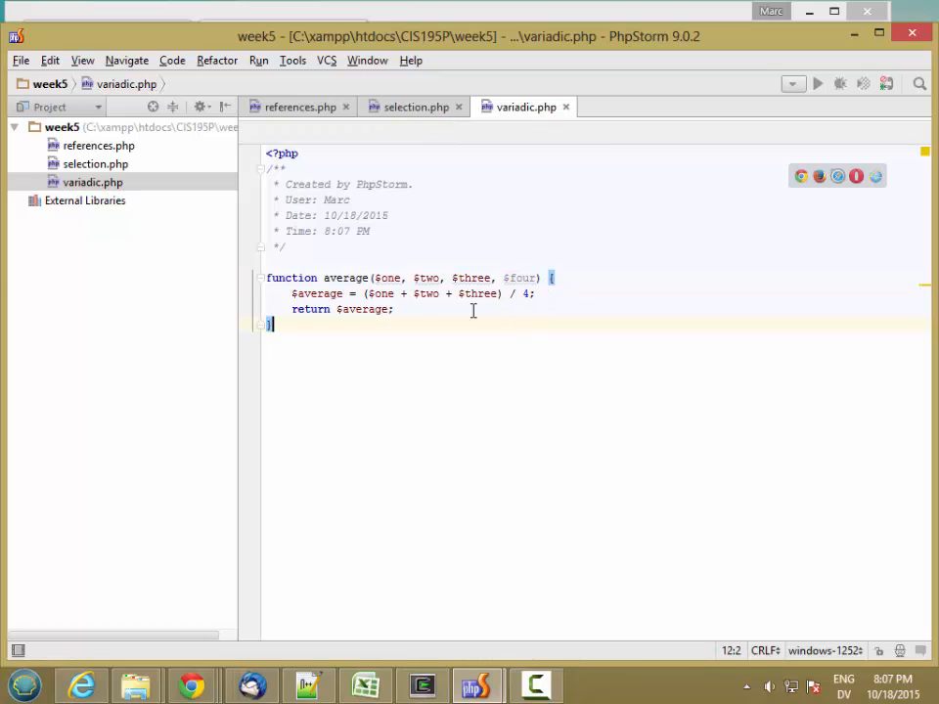
# - Try deleting $three and $four, undo it, then select all four parameters for replacement
pyautogui.moveTo(440, 277); pyautogui.dragTo(536, 278)
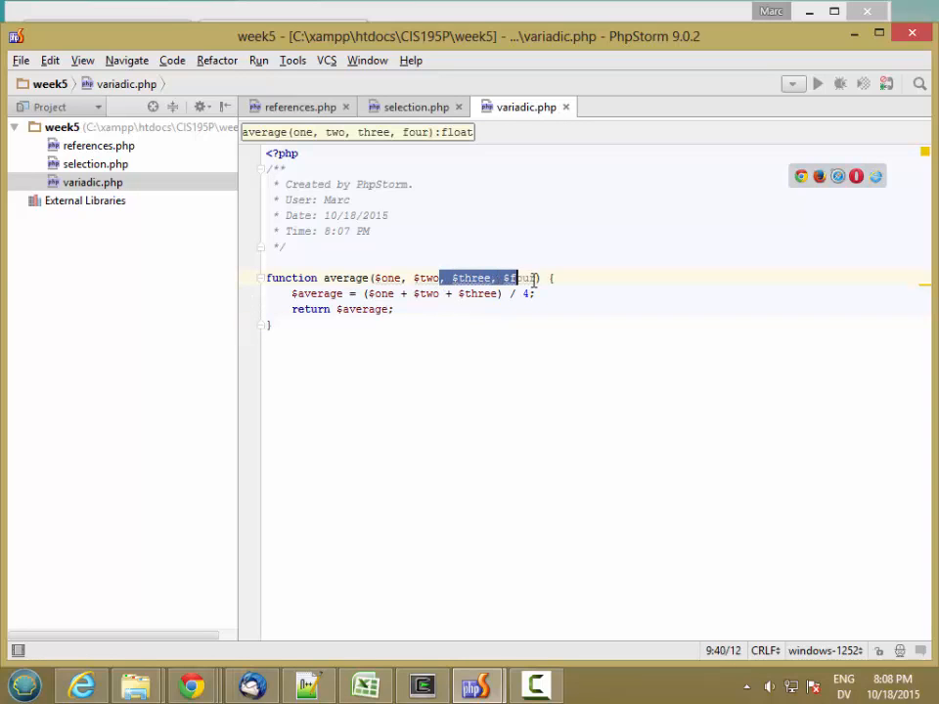
pyautogui.press('Delete')
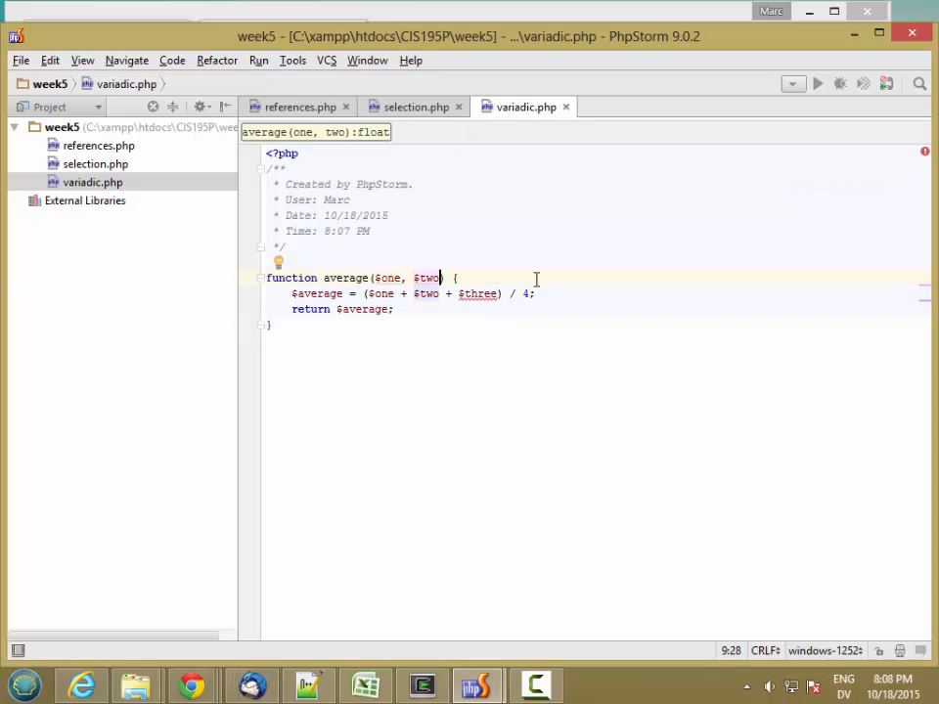
pyautogui.hotkey('ctrl', 'z')
pyautogui.click(484, 362)
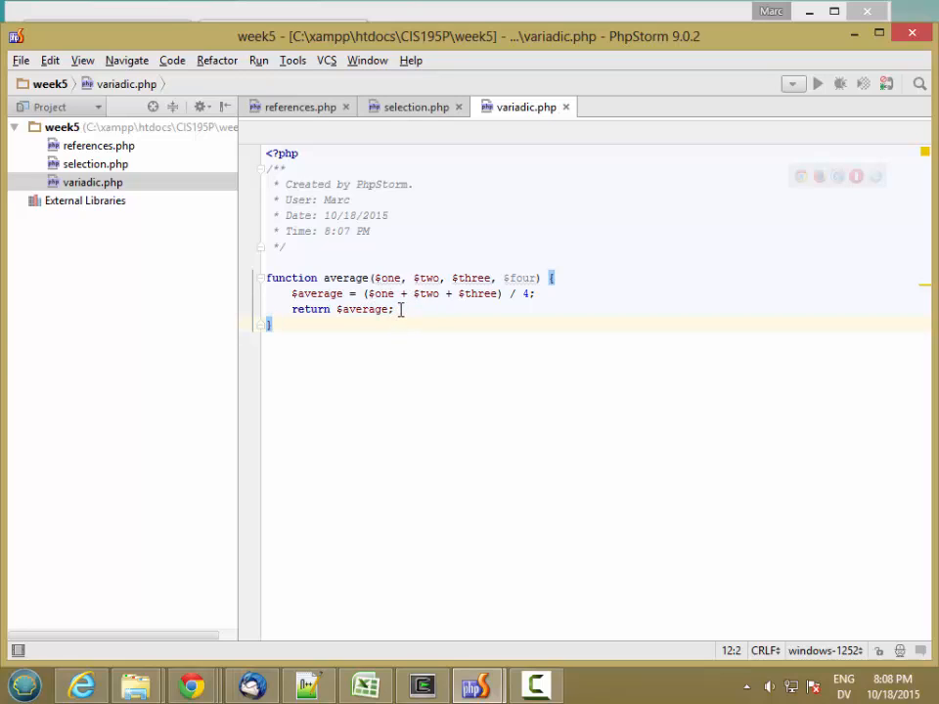
pyautogui.moveTo(374, 278); pyautogui.dragTo(538, 279)
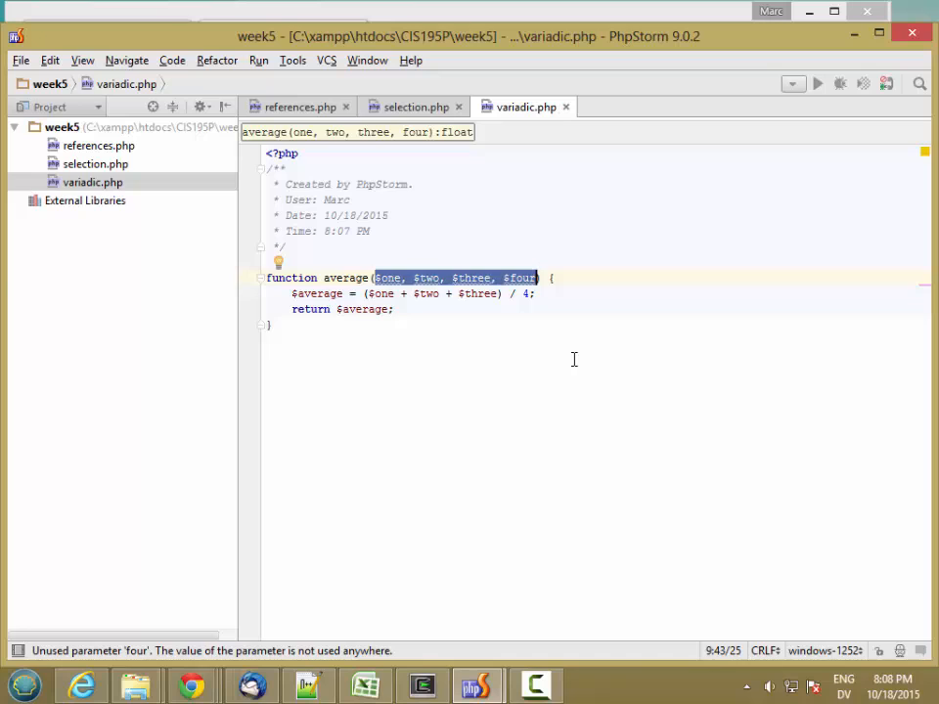
# - Replace the four parameters with variadic ...$args and highlight it to explain
pyautogui.press('BackSpace')
pyautogui.write('..')
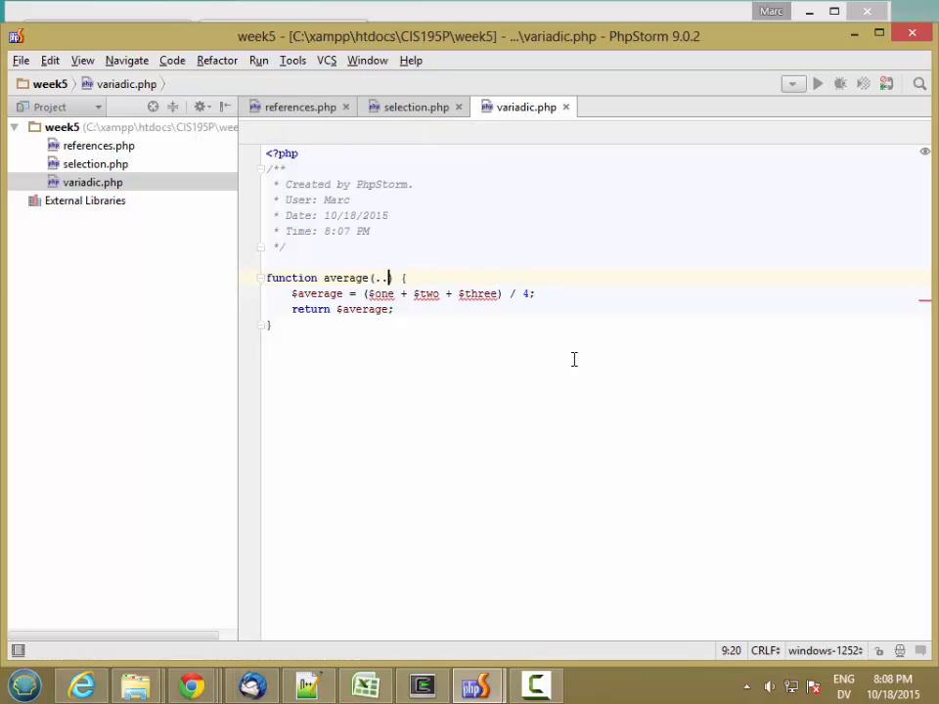
pyautogui.write('.$arg')
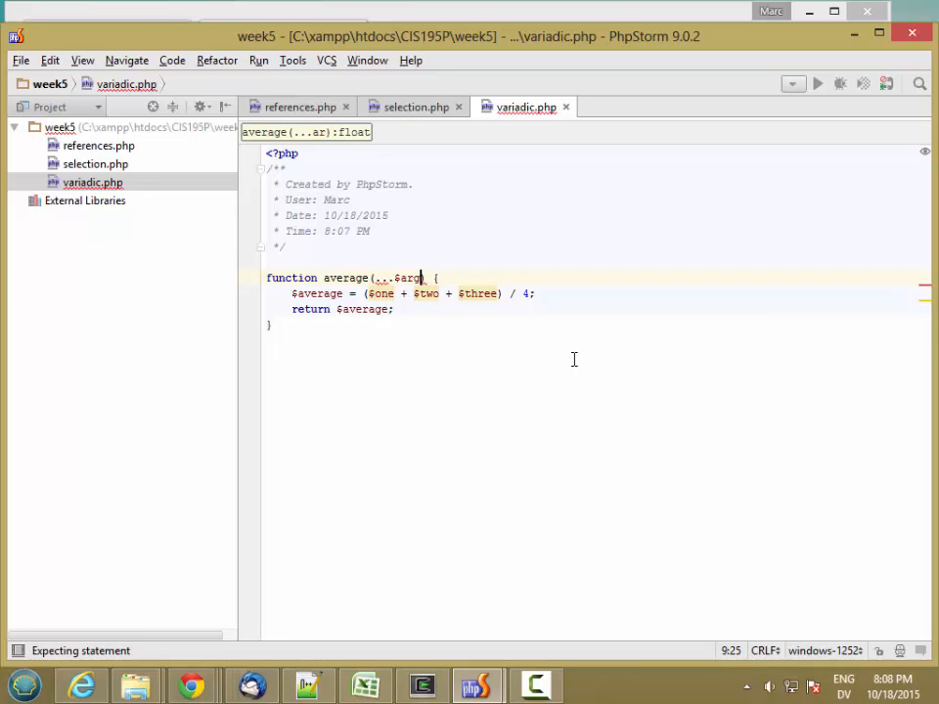
pyautogui.write('s')
pyautogui.click(272, 325)
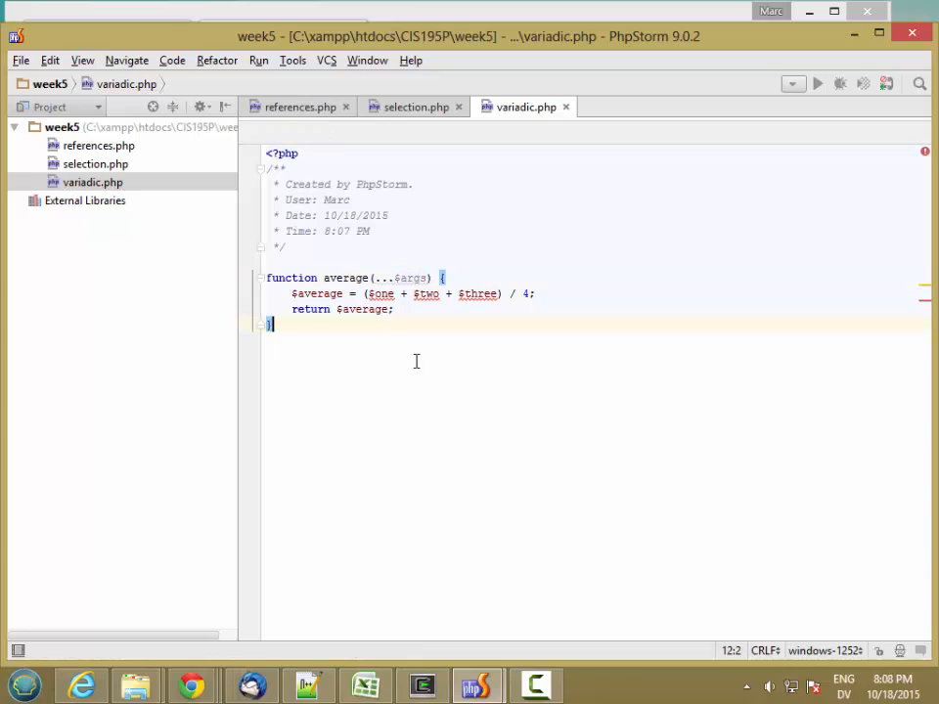
pyautogui.doubleClick(409, 278)
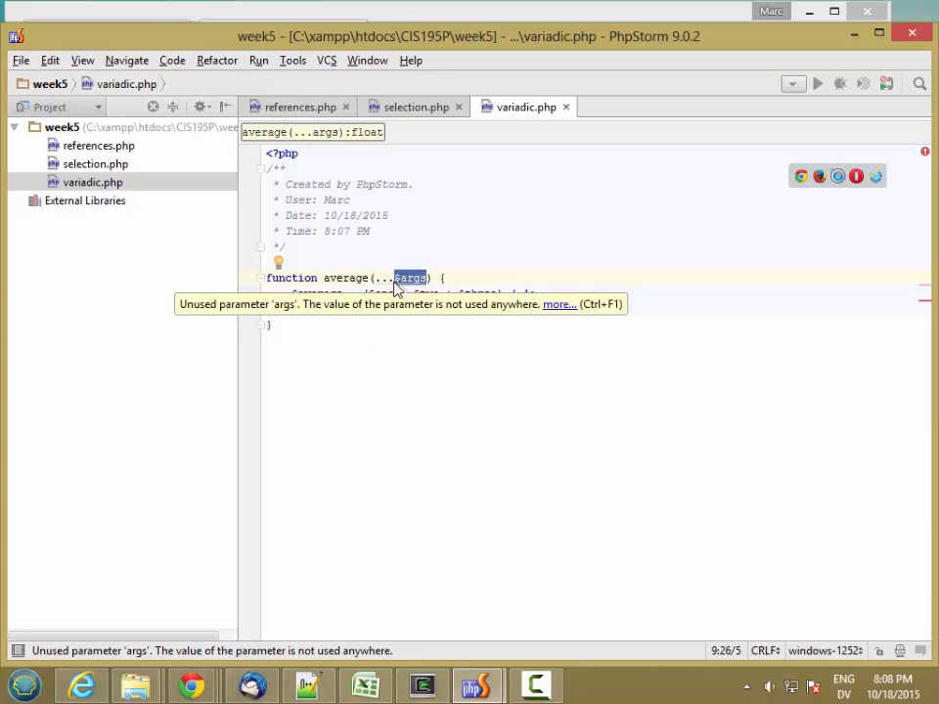
pyautogui.doubleClick(382, 278)
pyautogui.moveTo(420, 277); pyautogui.dragTo(428, 276)
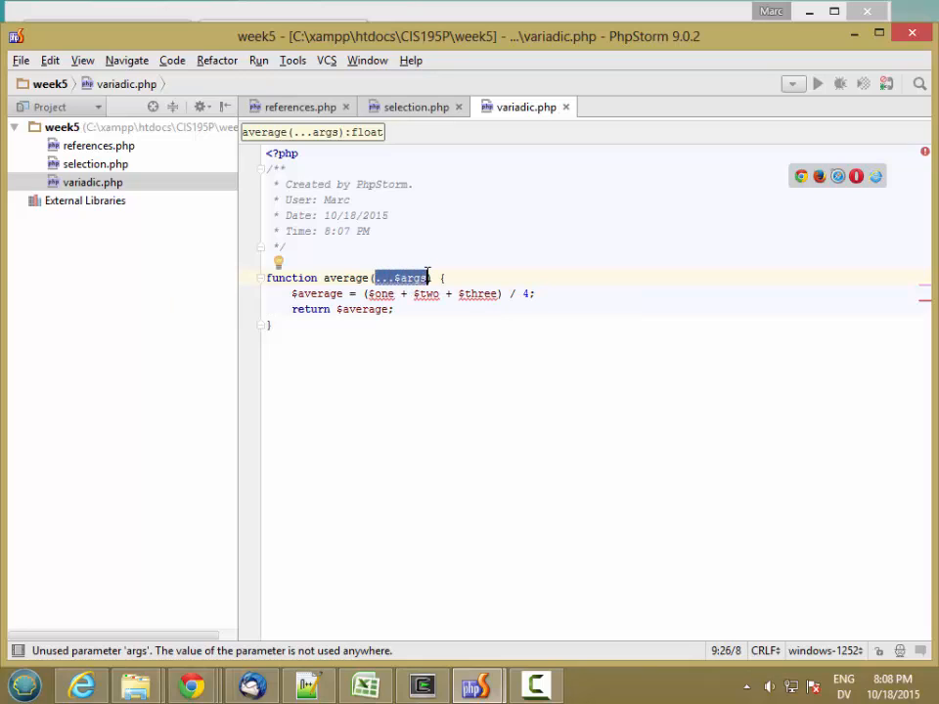
# - Rewrite the body as return array_sum($args) / count($args); and add blank lines below
pyautogui.click(292, 293)
pyautogui.moveTo(292, 294)
pyautogui.mouseDown()
pyautogui.moveTo(350, 293)
pyautogui.moveTo(394, 309)
pyautogui.mouseUp()
pyautogui.write('a')
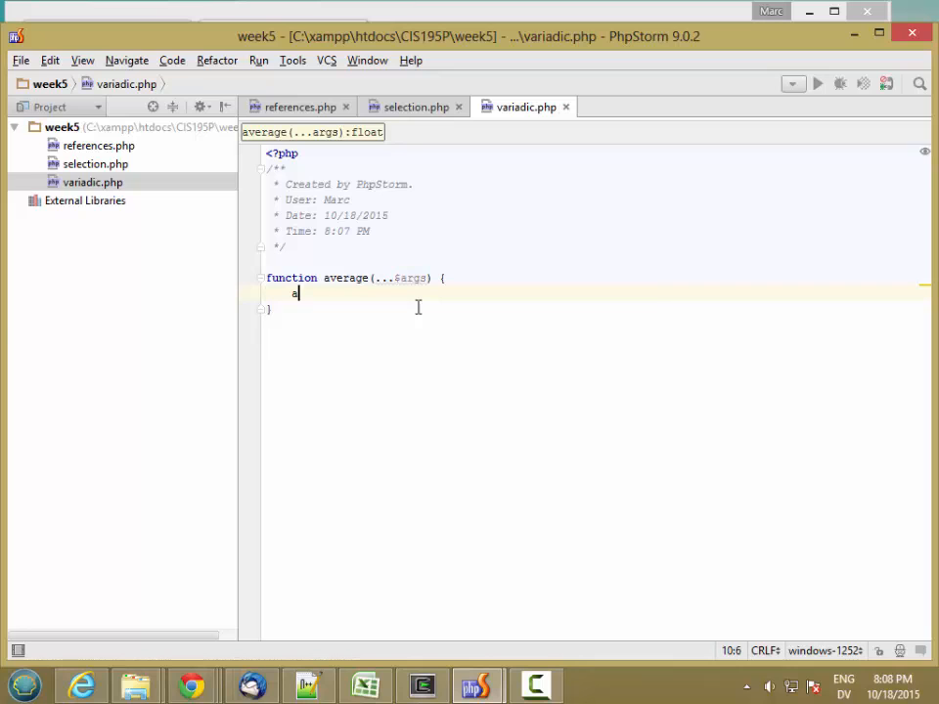
pyautogui.press('BackSpace')
pyautogui.write('re')
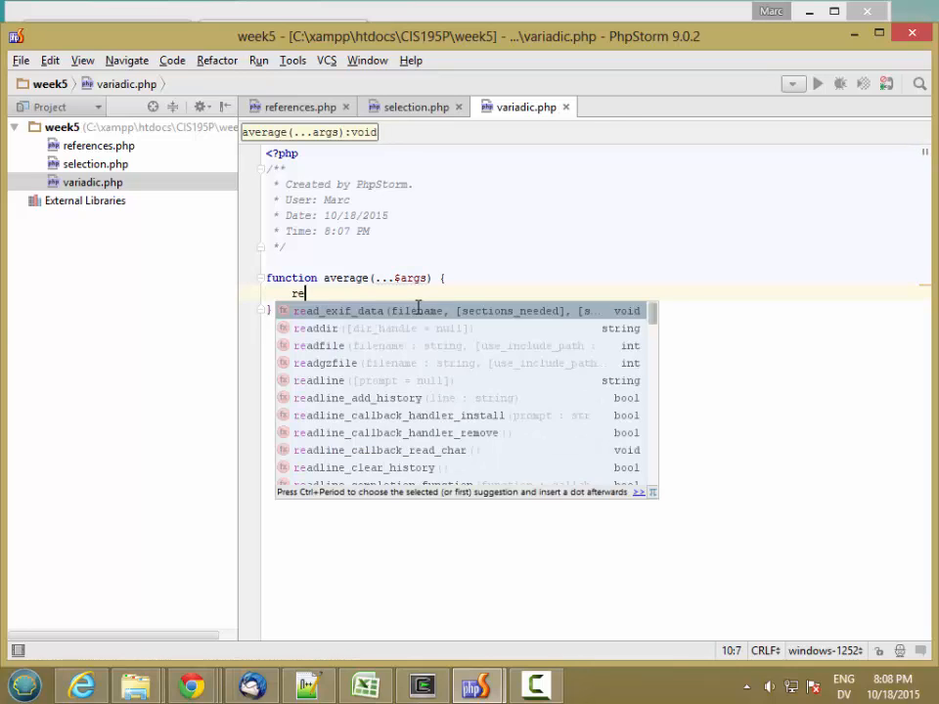
pyautogui.write('turn arr')
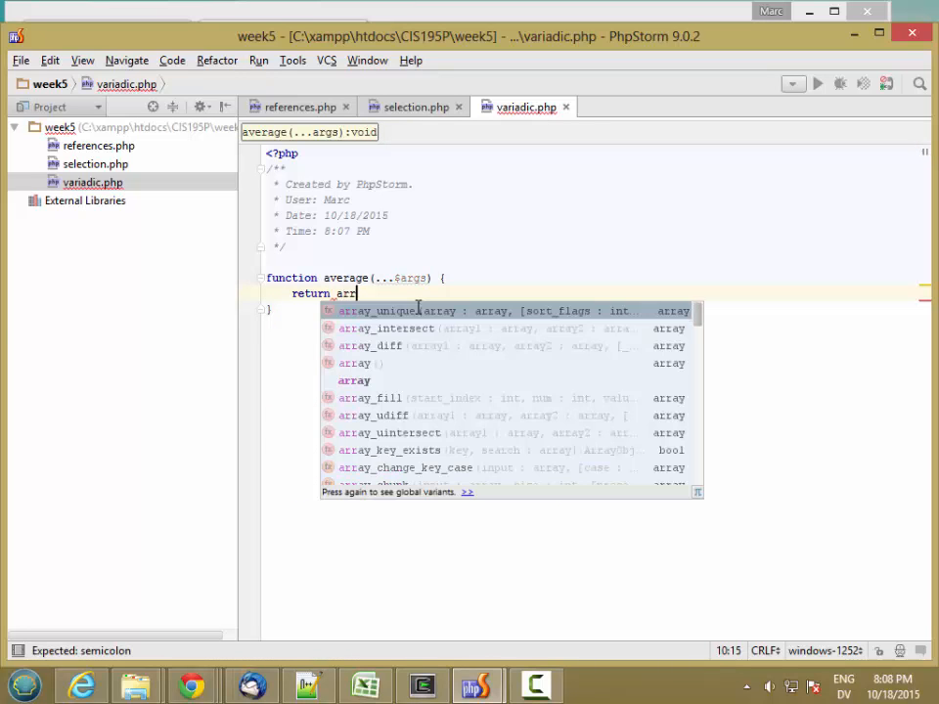
pyautogui.write('ay_sum($')
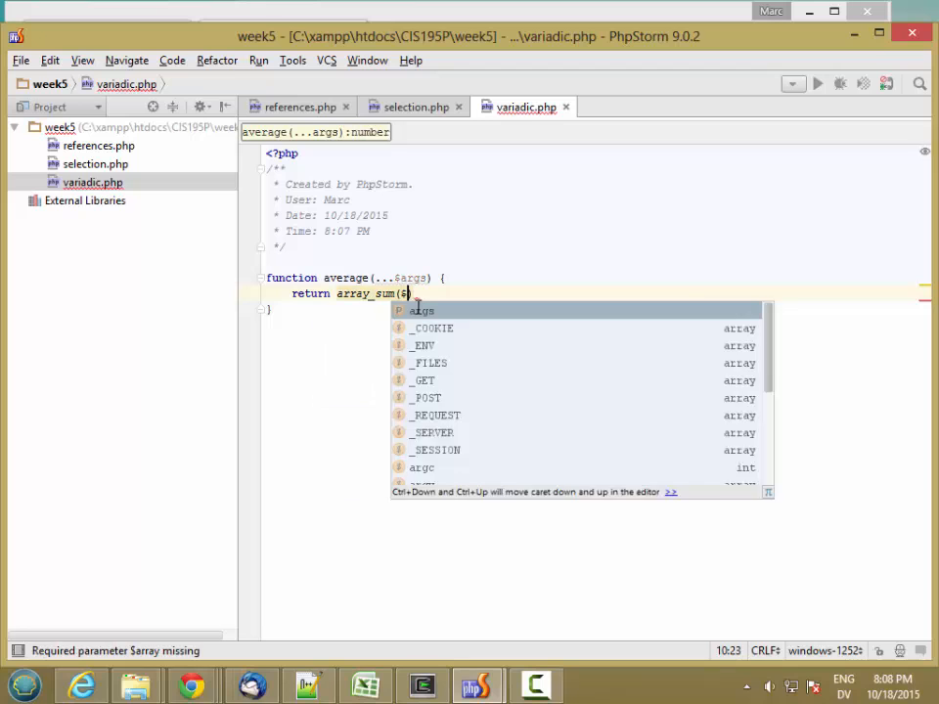
pyautogui.write('args) ')
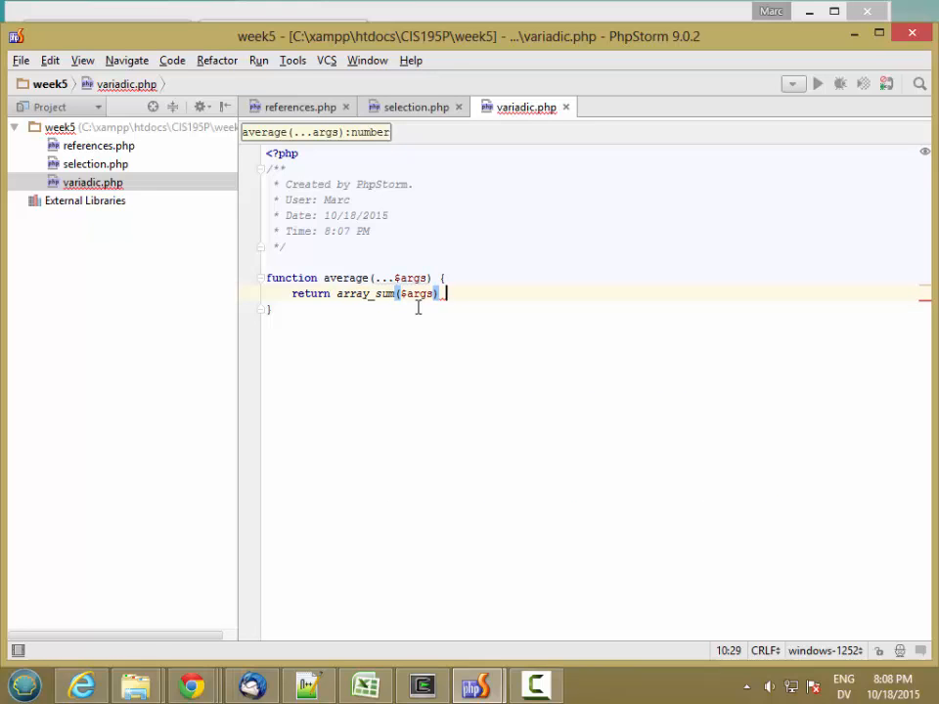
pyautogui.write('/ coun')
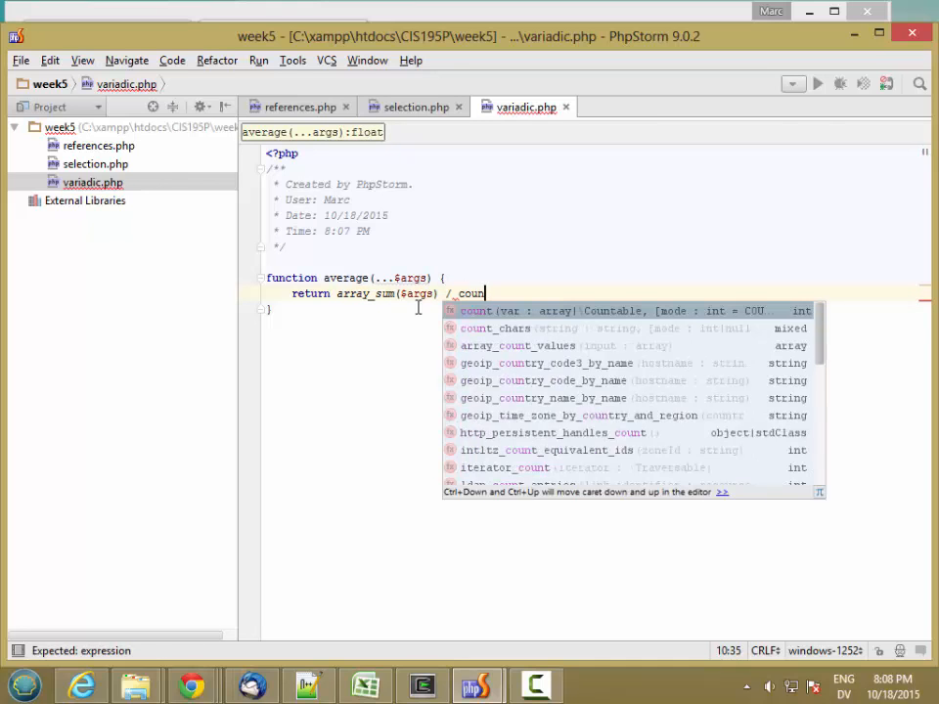
pyautogui.write('t($arg')
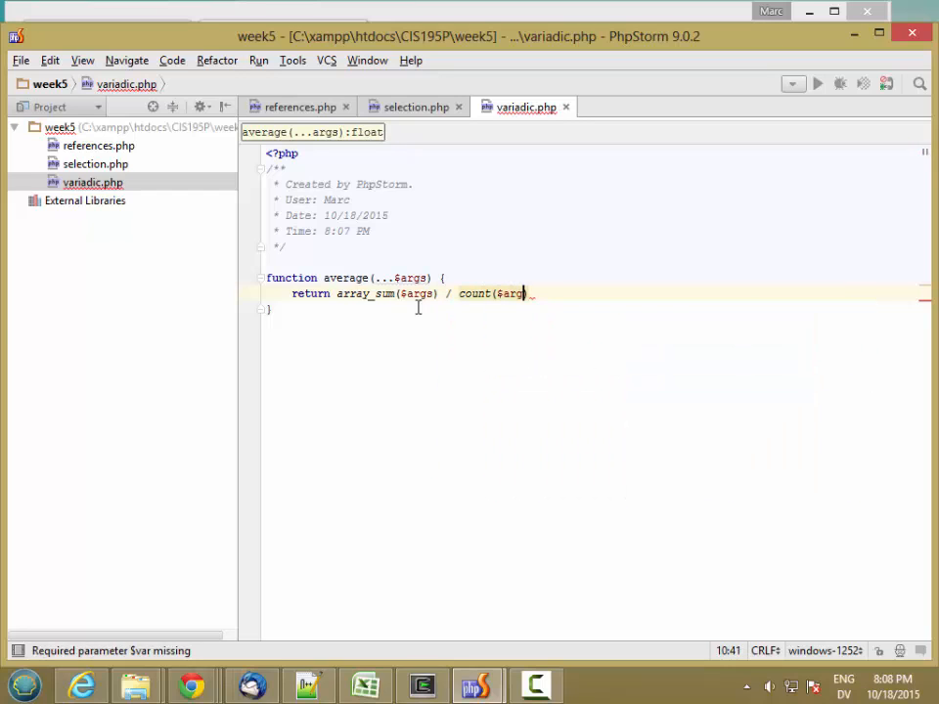
pyautogui.write('s);')
pyautogui.press('Down')
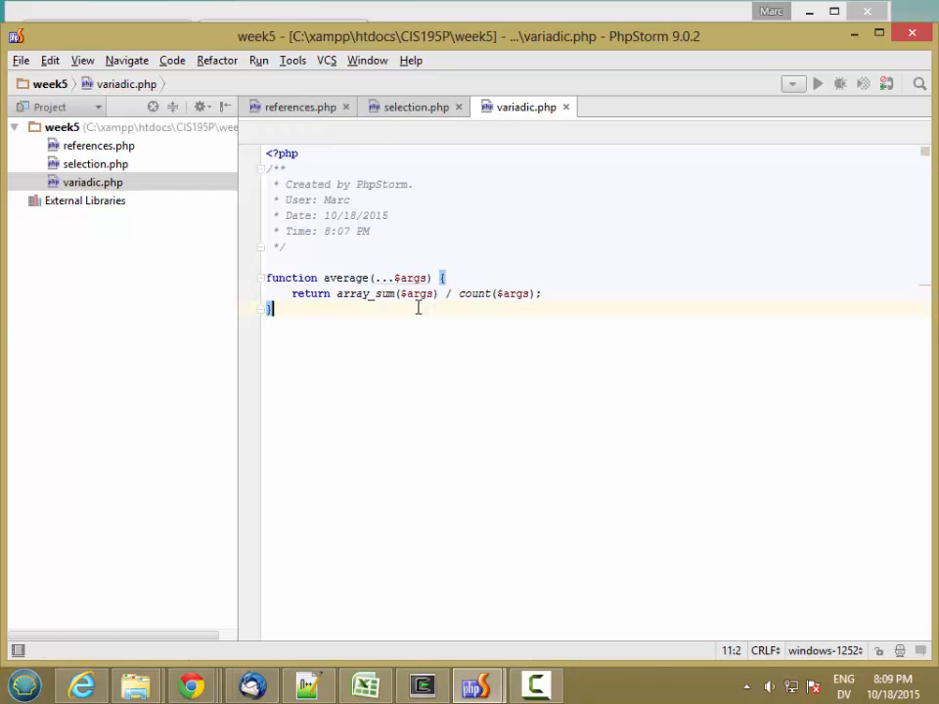
pyautogui.press('Return')
pyautogui.moveTo(374, 278); pyautogui.dragTo(394, 277)
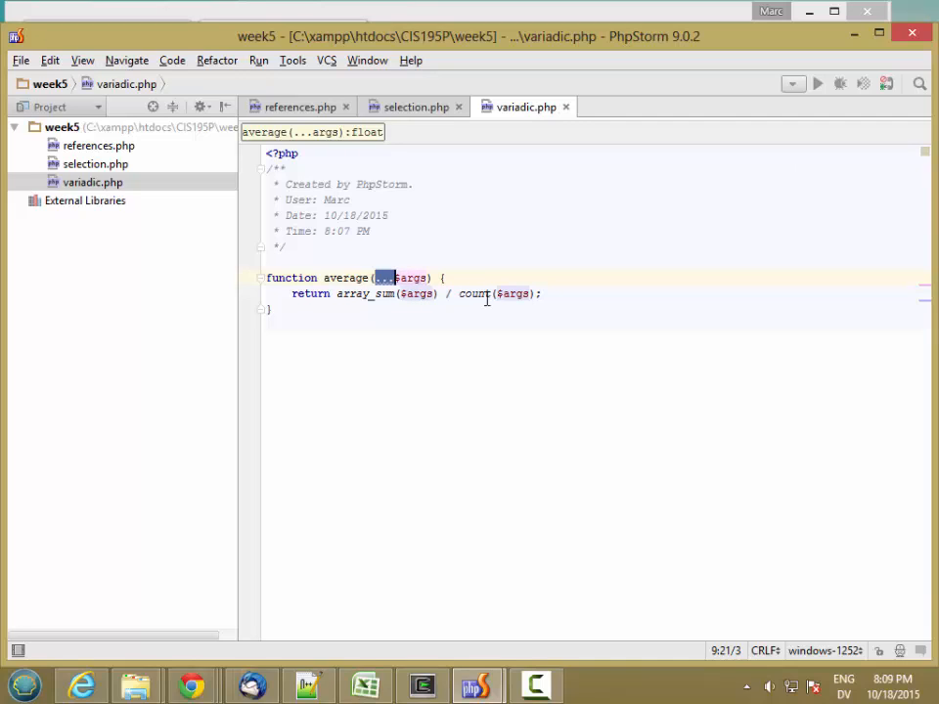
pyautogui.click(486, 339)
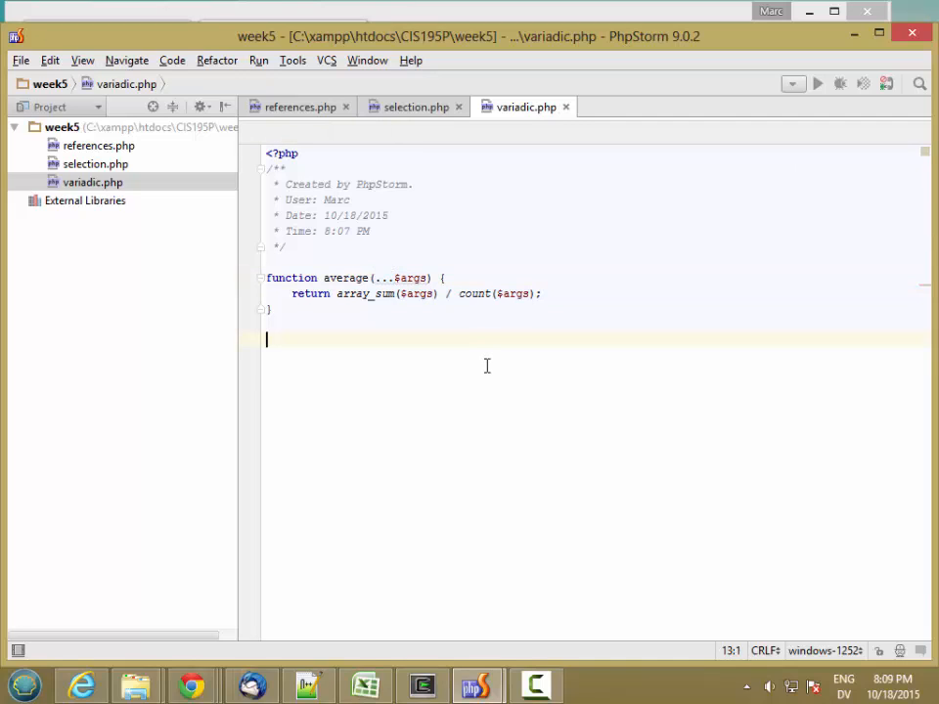
pyautogui.write('echo ')
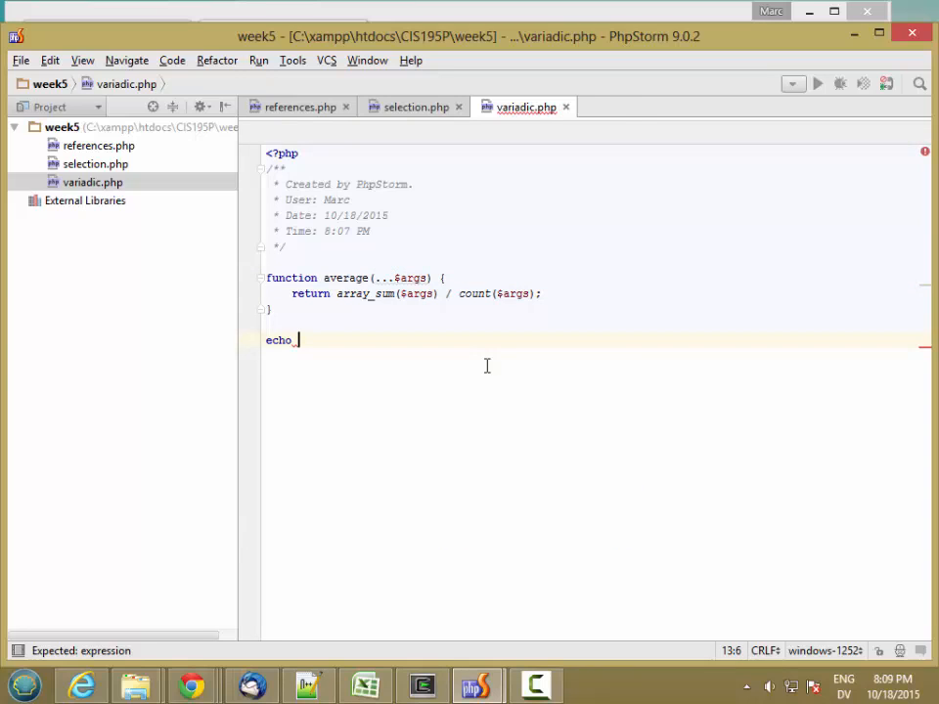
pyautogui.write('"average ')
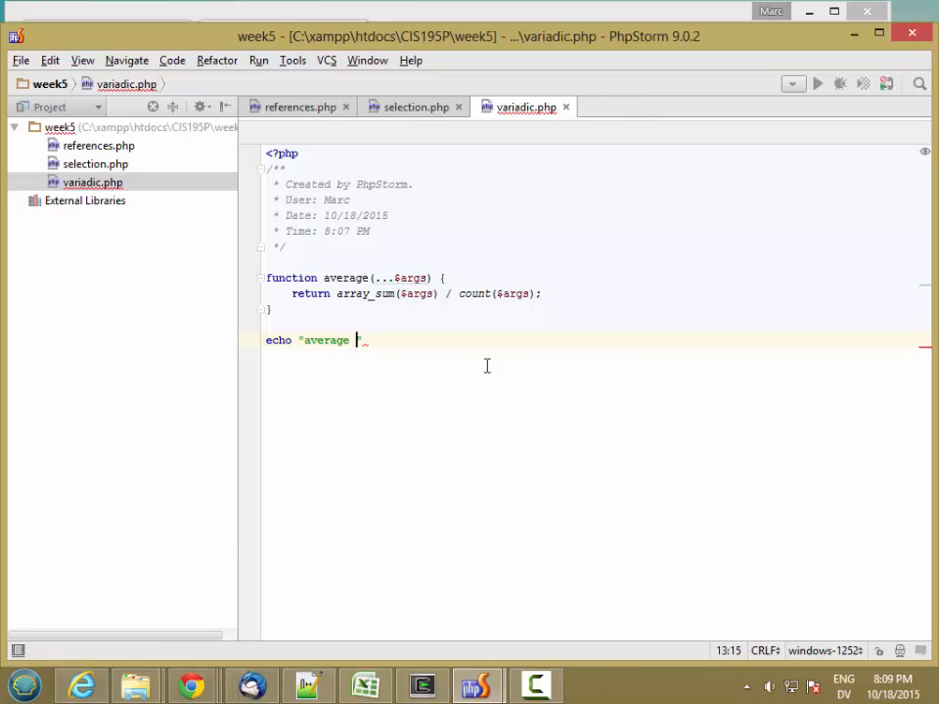
pyautogui.write('of 3, 4, 5')
pyautogui.write(', 6, 1')
pyautogui.write('0:')
pyautogui.write(' ",')
# - Add an echo line printing the average of 3, 4, 5, 6, 10 followed by <br>
pyautogui.press('BackSpace')
pyautogui.press('BackSpace')
pyautogui.write('. ')
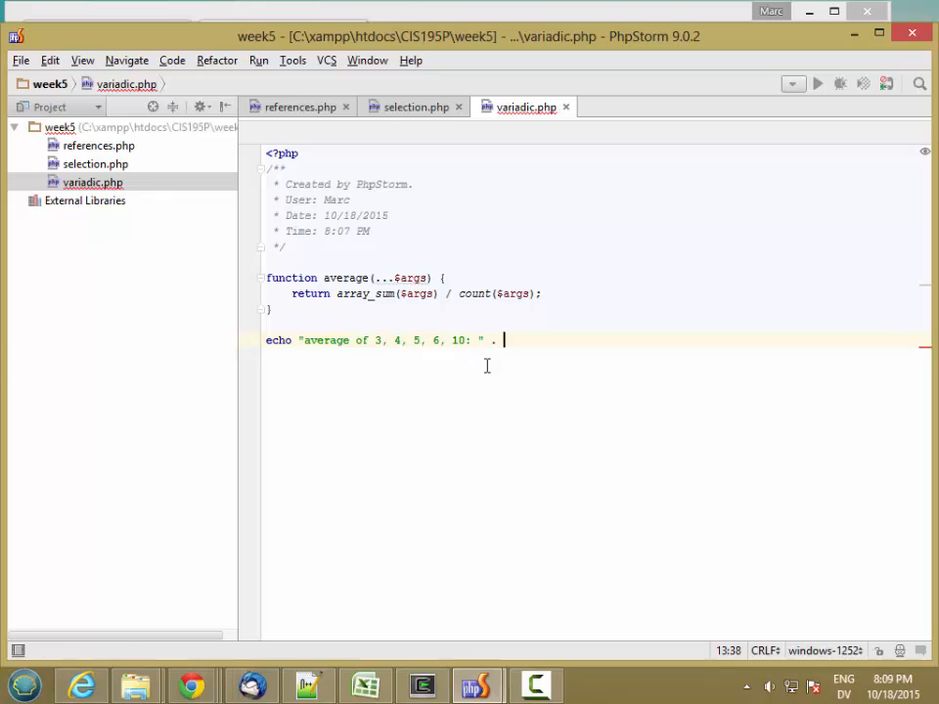
pyautogui.write('average(')
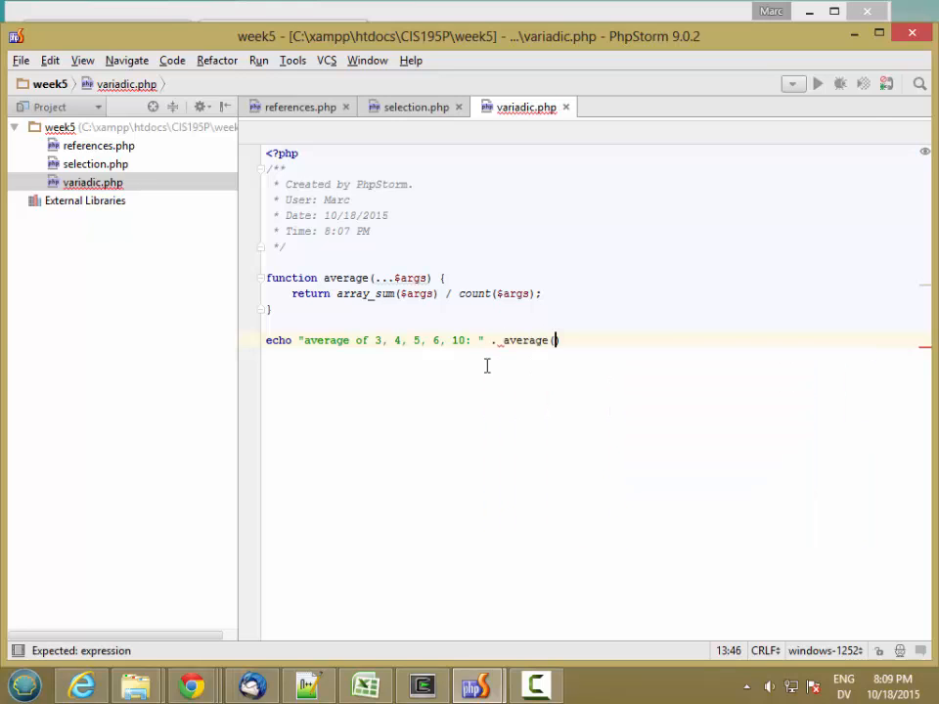
pyautogui.write('3,4, 5')
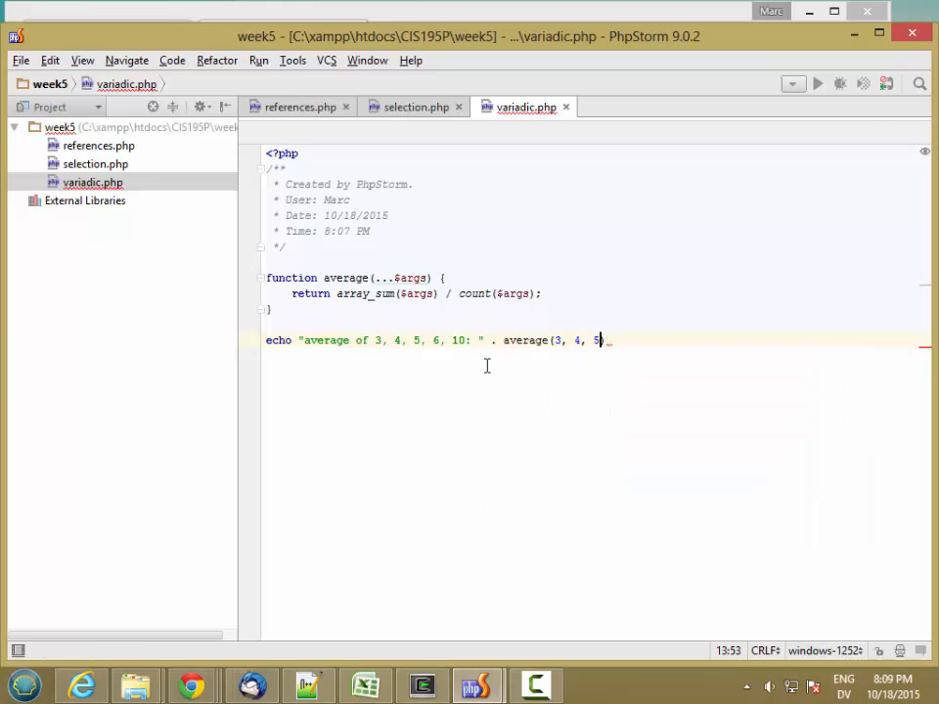
pyautogui.write(', 6, 1')
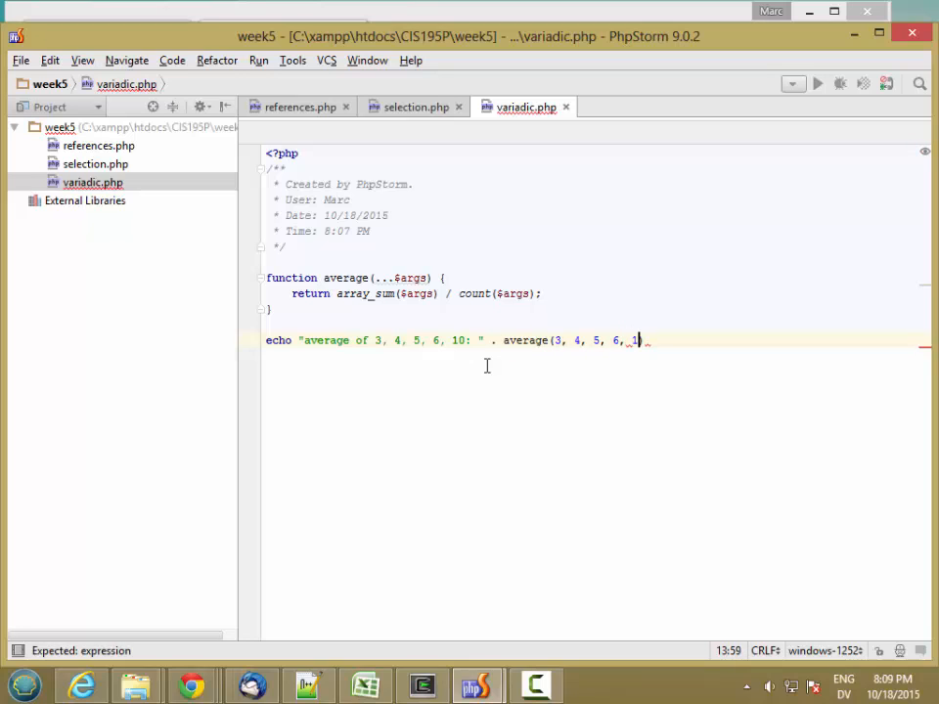
pyautogui.write(') . "<')
pyautogui.write('br>";')
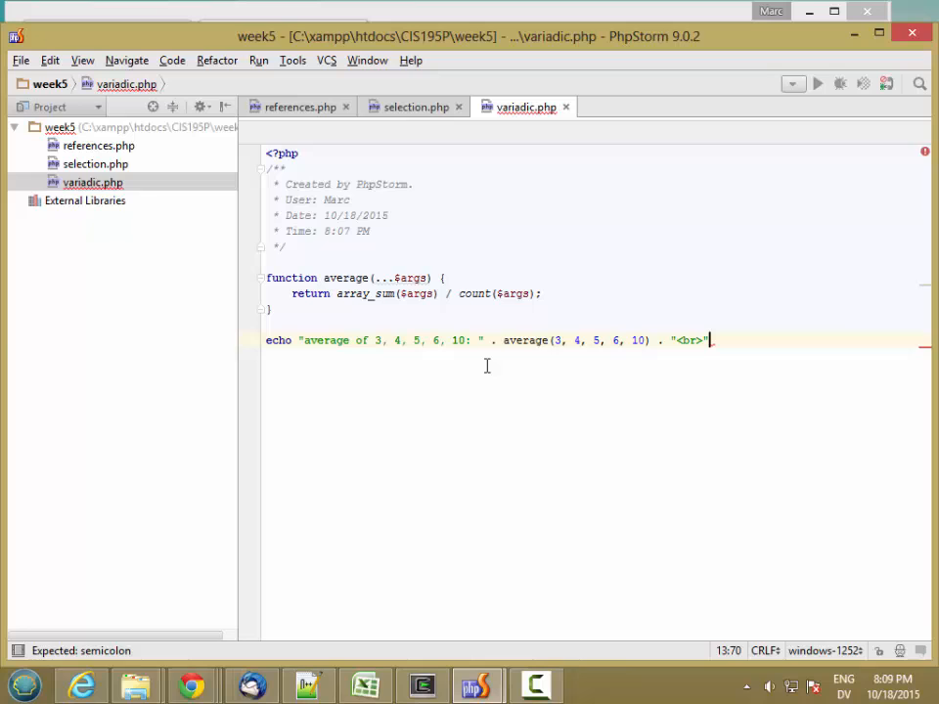
pyautogui.press('Return')
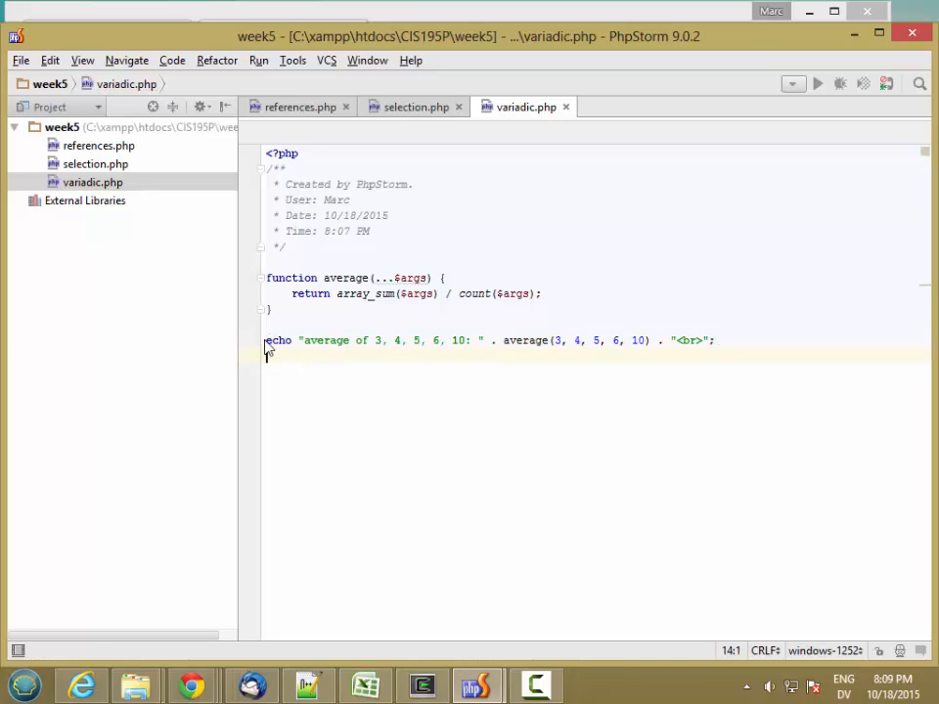
# - Duplicate the echo line and trim the copy to average(3, 4) with a matching label
pyautogui.moveTo(265, 340); pyautogui.dragTo(272, 362)
pyautogui.hotkey('ctrl', 'c')
pyautogui.hotkey('ctrl', 'd')
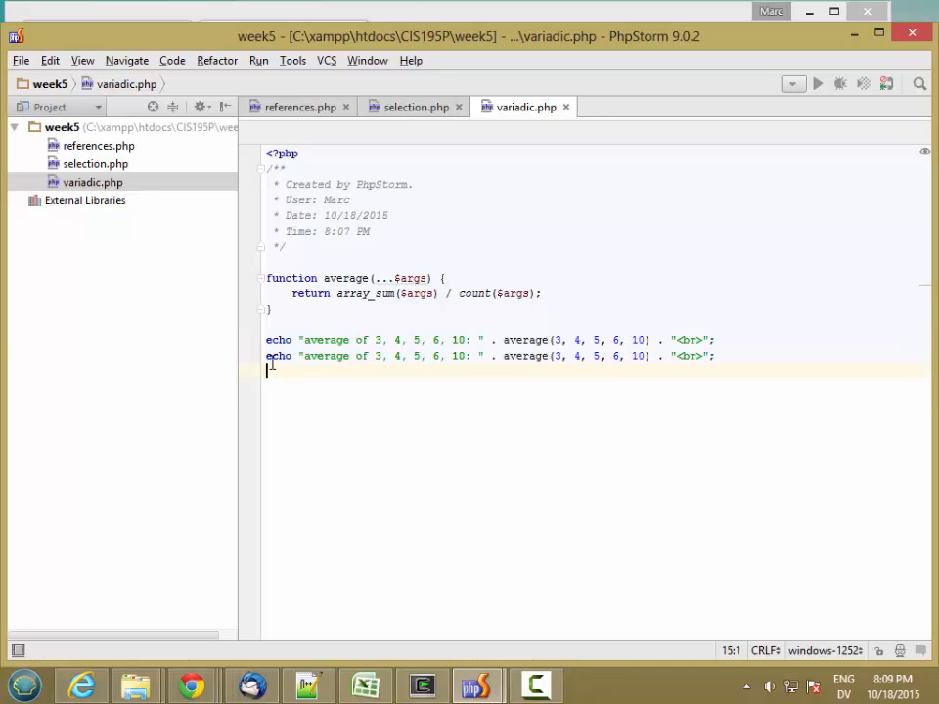
pyautogui.moveTo(400, 356); pyautogui.dragTo(468, 356)
pyautogui.press('Delete')
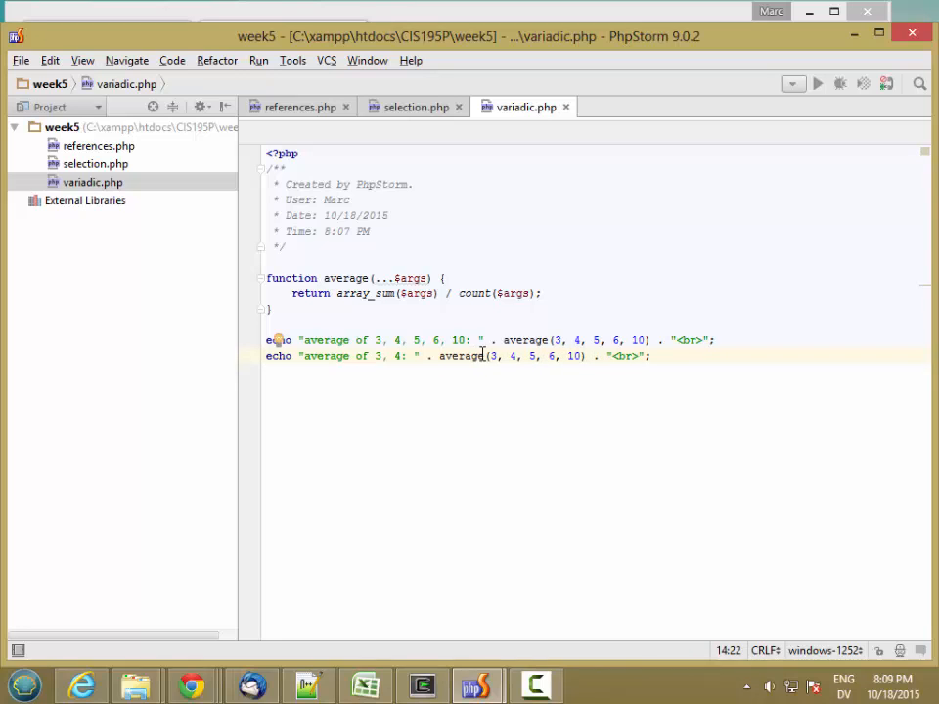
pyautogui.moveTo(517, 356); pyautogui.dragTo(584, 356)
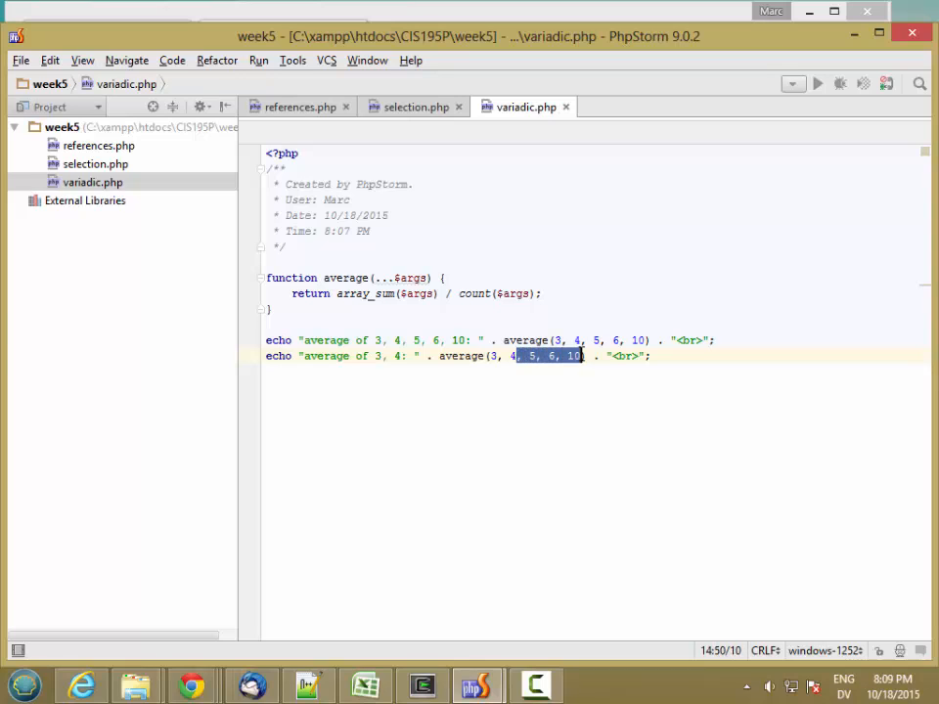
pyautogui.press('Delete')
pyautogui.hotkey('shift', 'Return')
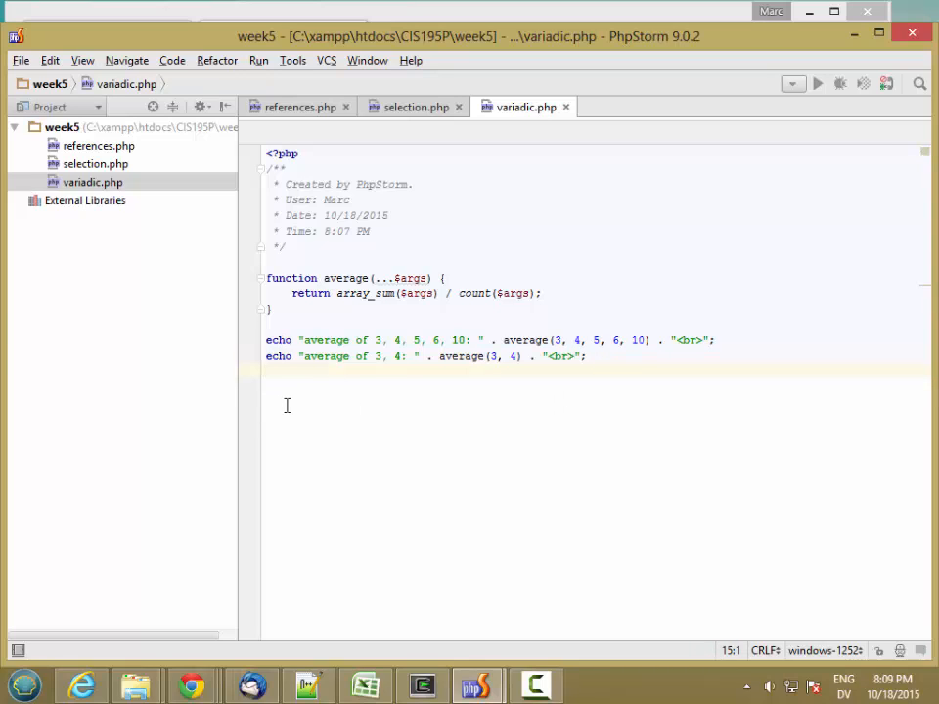
# - Paste a third echo line and append , 100 to its label and average call
pyautogui.hotkey('ctrl', 'v')
pyautogui.click(470, 372)
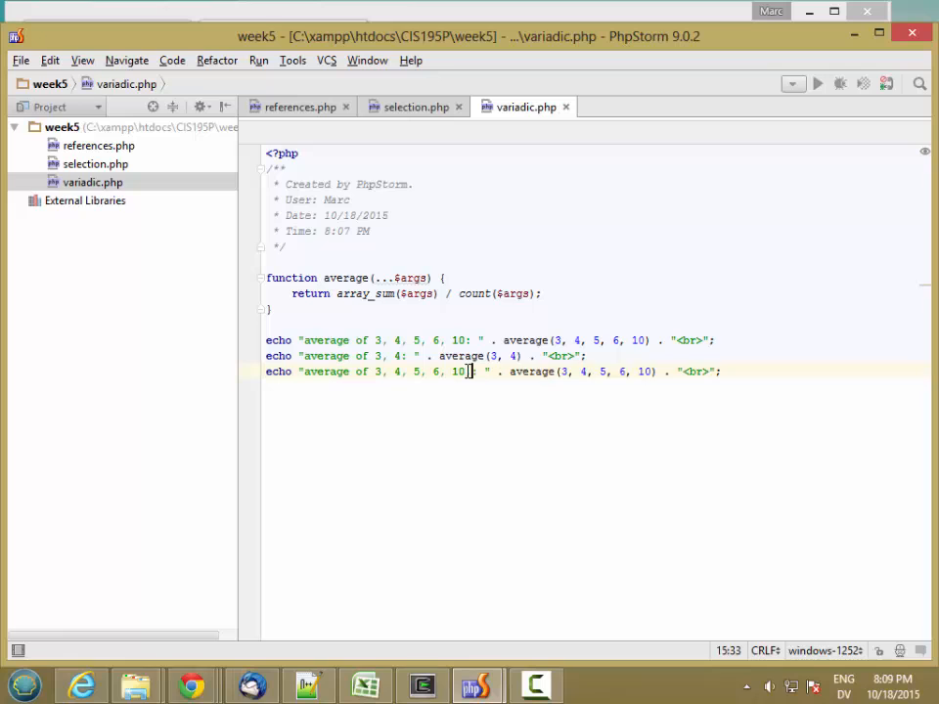
pyautogui.write(', 100')
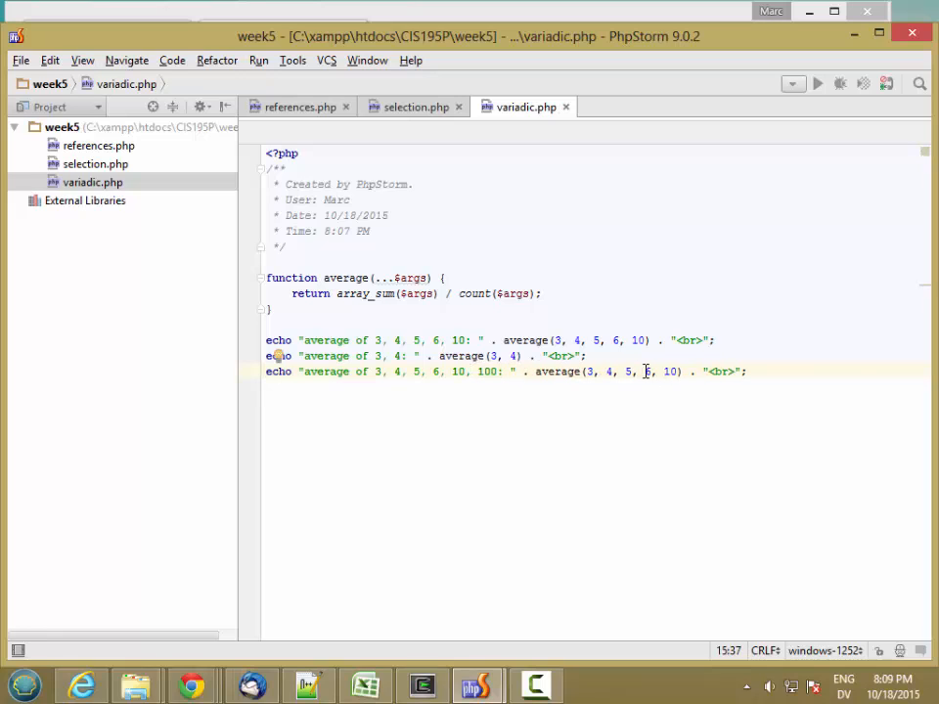
pyautogui.click(674, 371)
pyautogui.write(', 100')
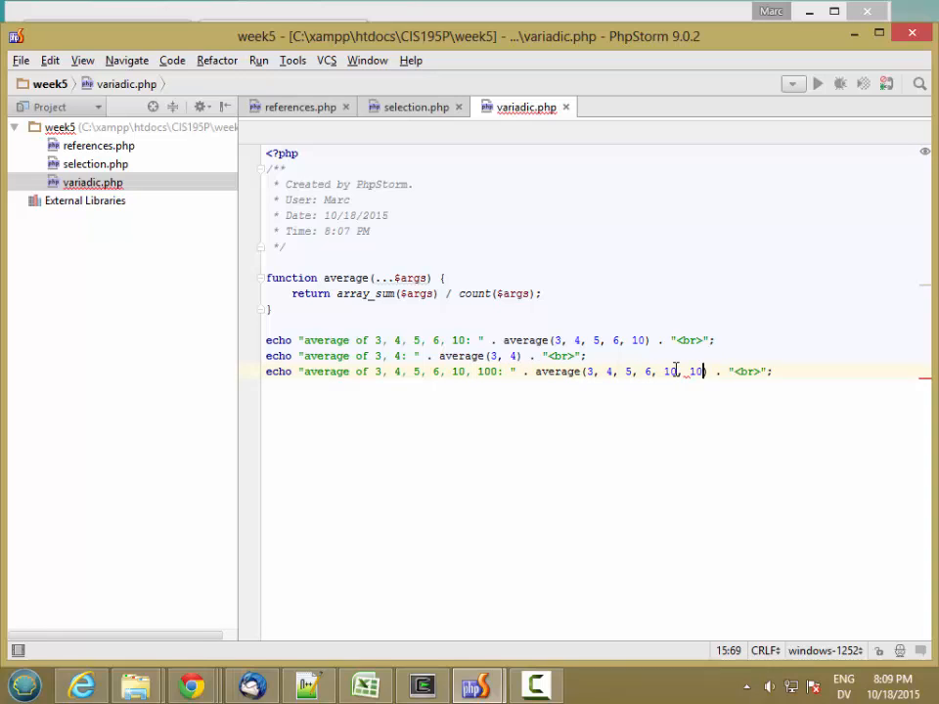
pyautogui.write('0')
pyautogui.hotkey('shift', 'Return')
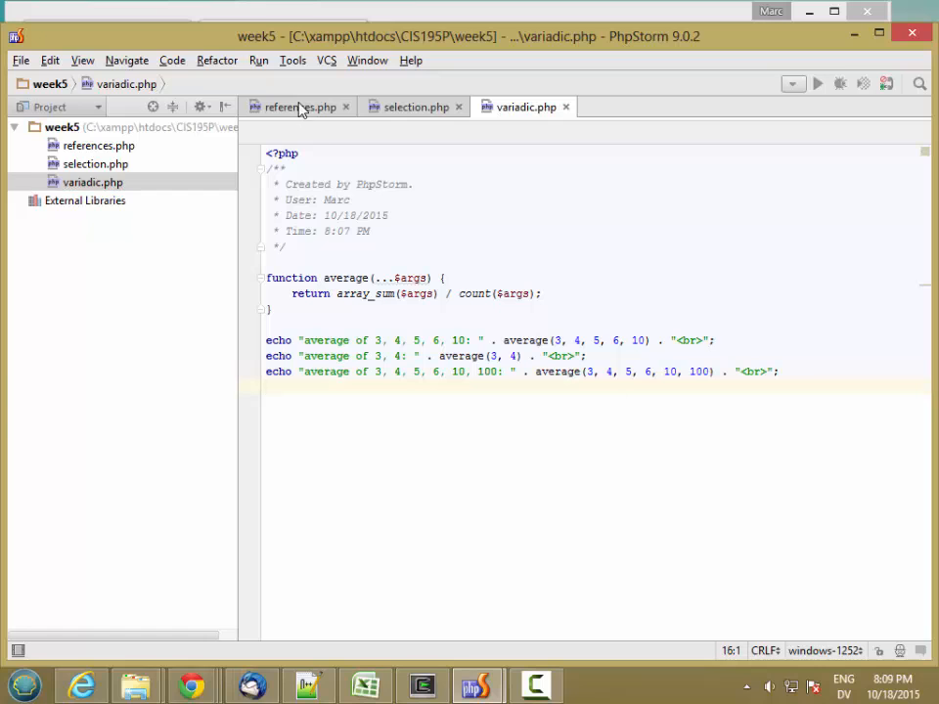
# - Load localhost/CIS195P/week5/variadic.php in Chrome to show averages 5.6, 3.5 and 21.33…
pyautogui.click(387, 18)
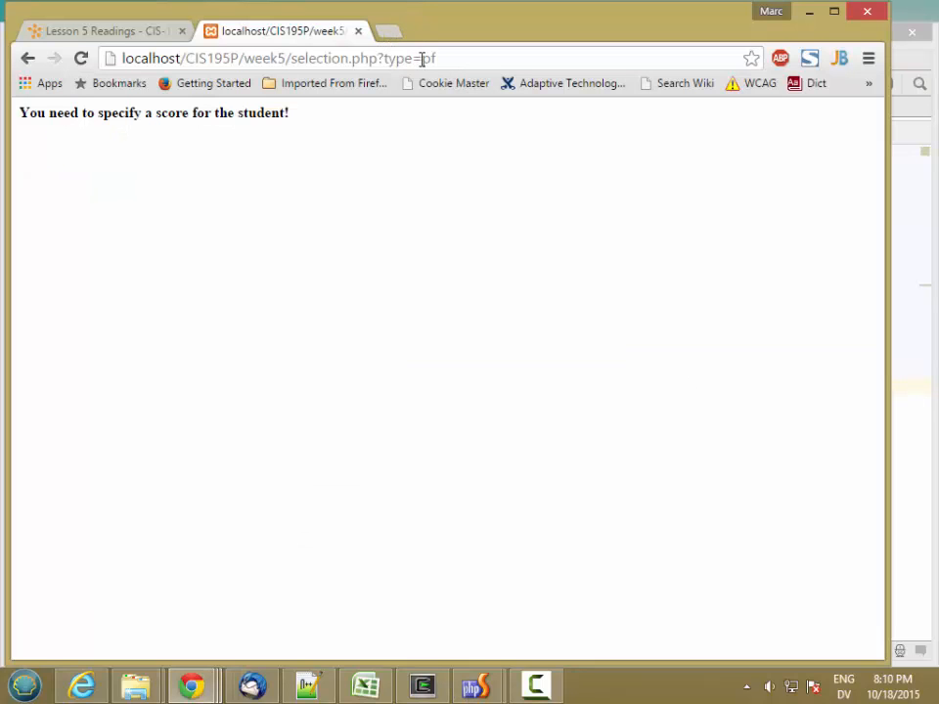
pyautogui.moveTo(292, 59); pyautogui.dragTo(605, 64)
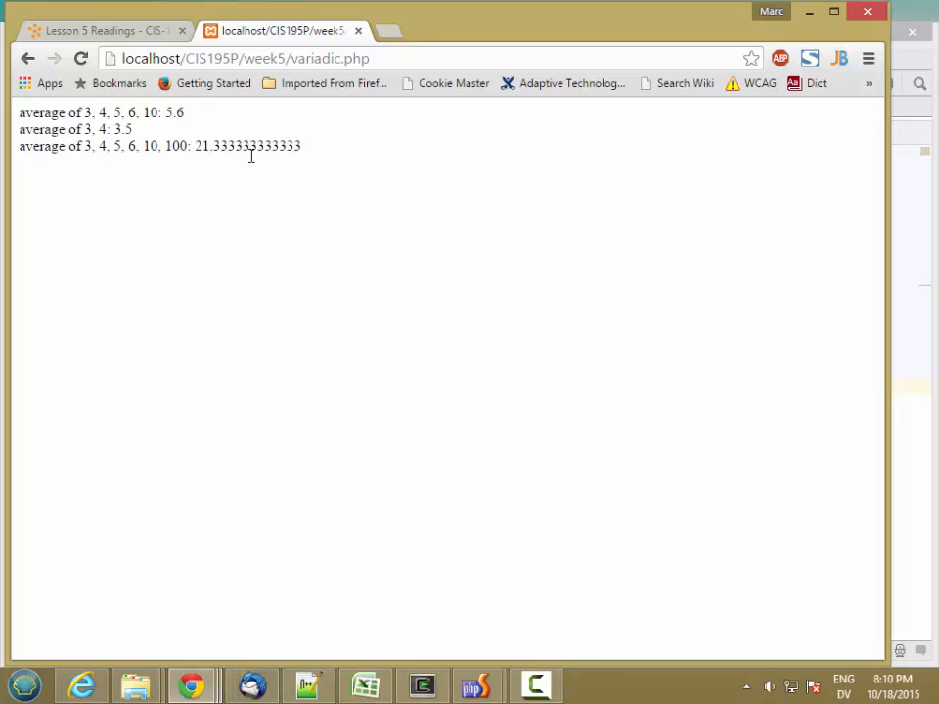
# - Back in PhpStorm, add a /* 5.6 and up */ comment above the average function
pyautogui.click(911, 382)
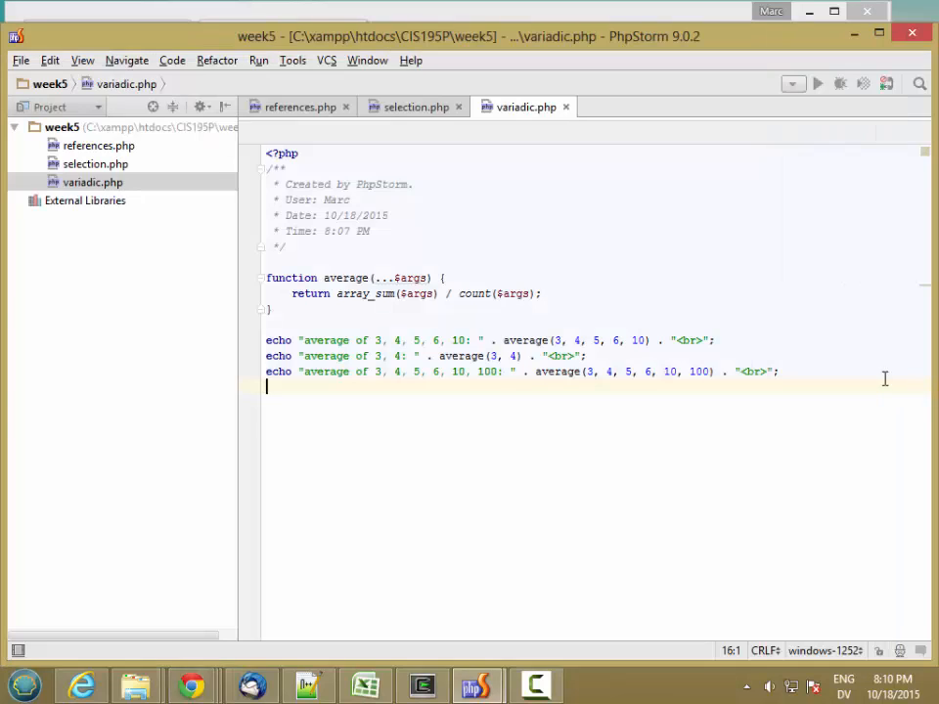
pyautogui.click(332, 262)
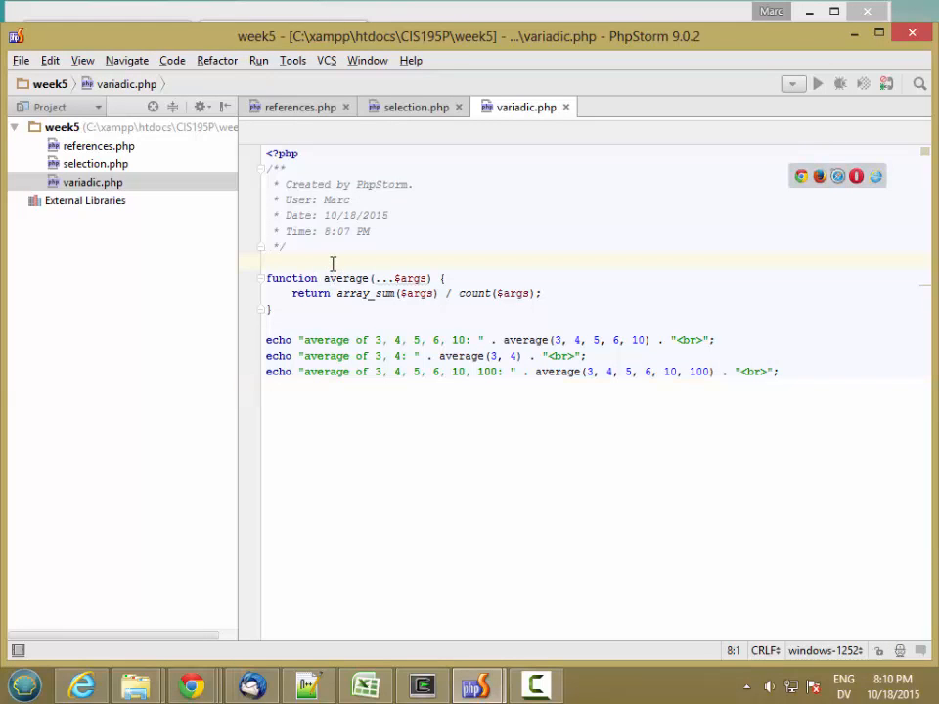
pyautogui.press('Return')
pyautogui.write('/* ')
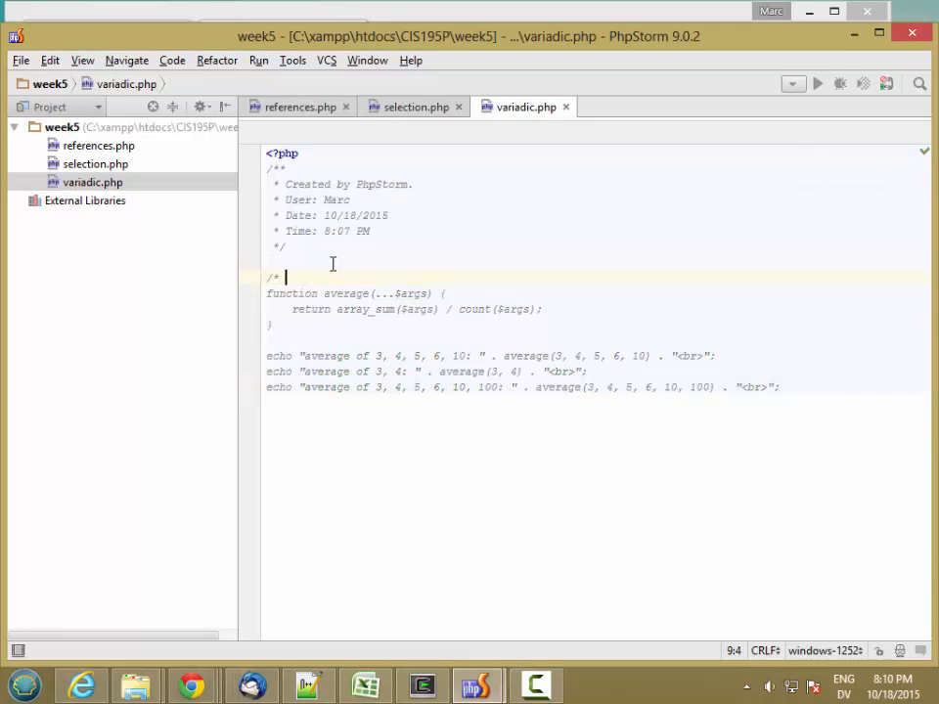
pyautogui.write('5.6 and u')
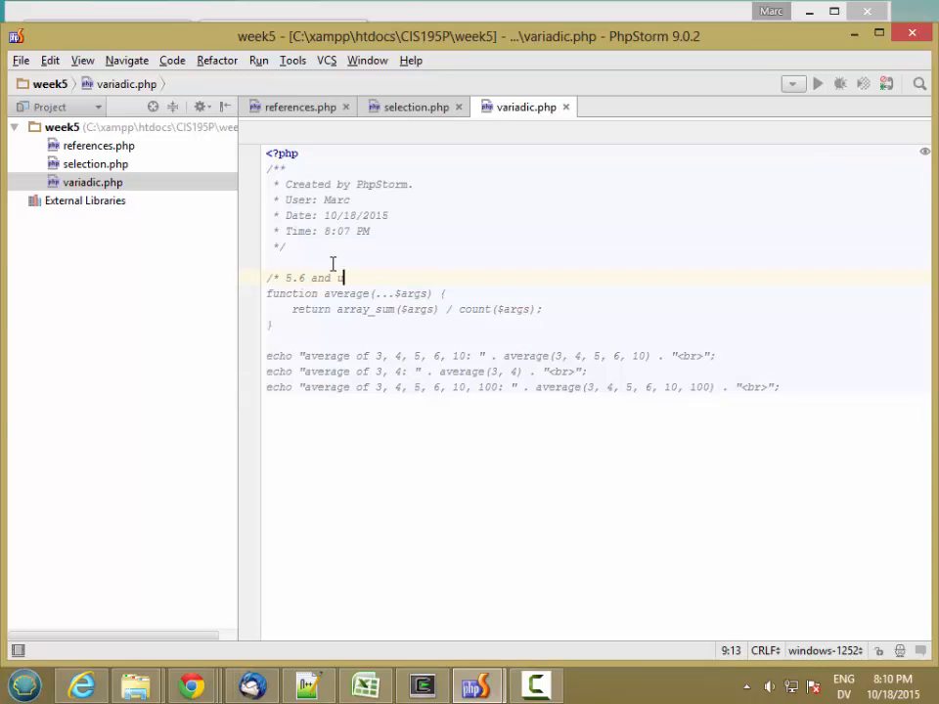
pyautogui.write('p */')
# - Start a new function ave2() with an empty parameter list at the end of the file
pyautogui.press('Return')
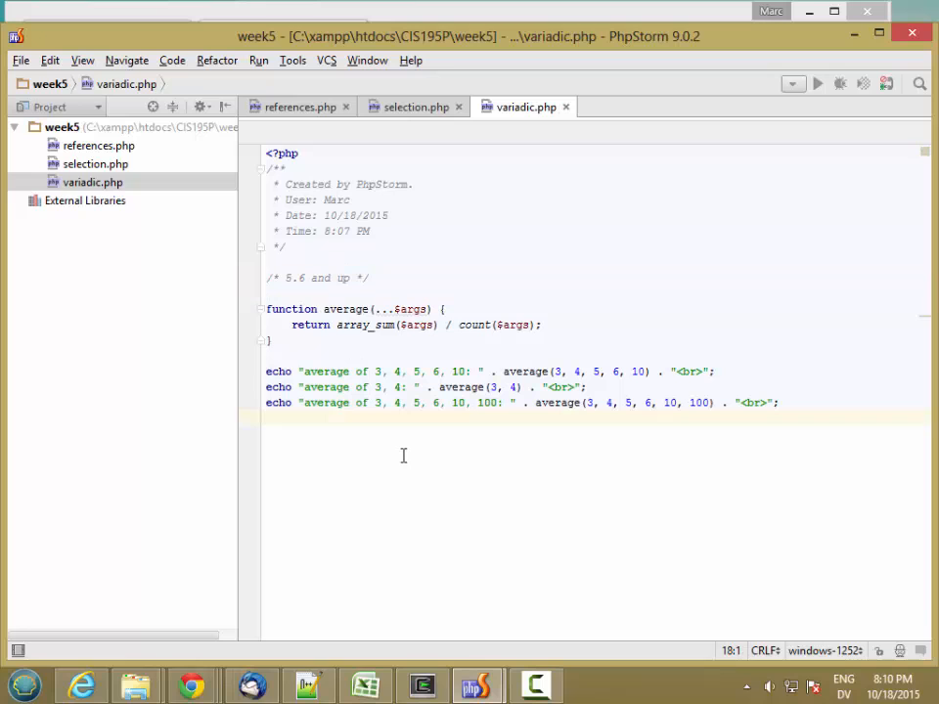
pyautogui.press('Return')
pyautogui.write('f')
pyautogui.write('unction ')
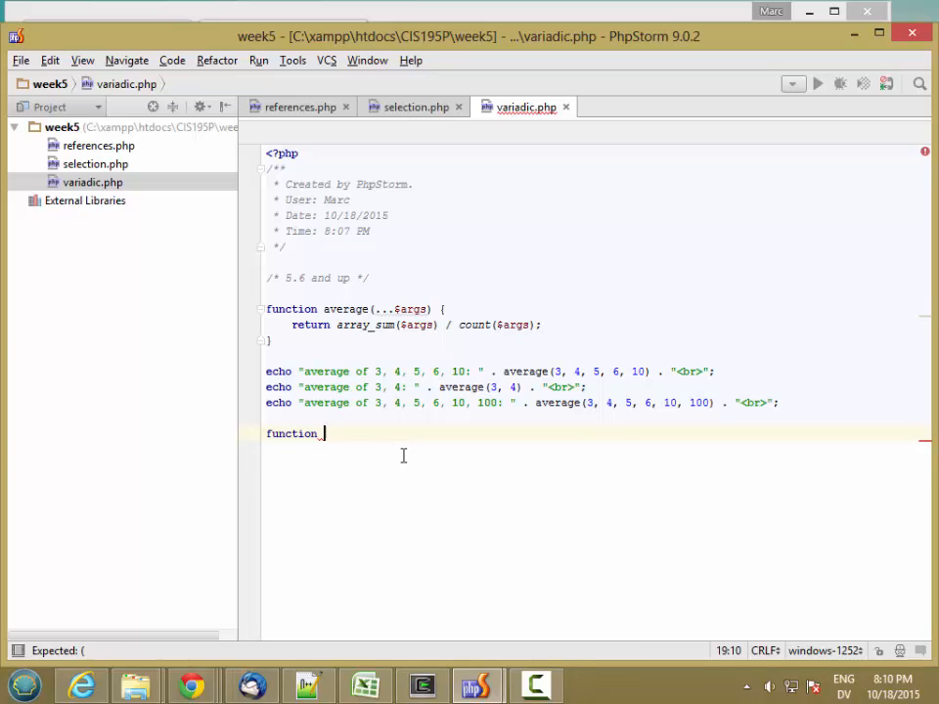
pyautogui.write('a')
pyautogui.press('BackSpace')
pyautogui.write('a')
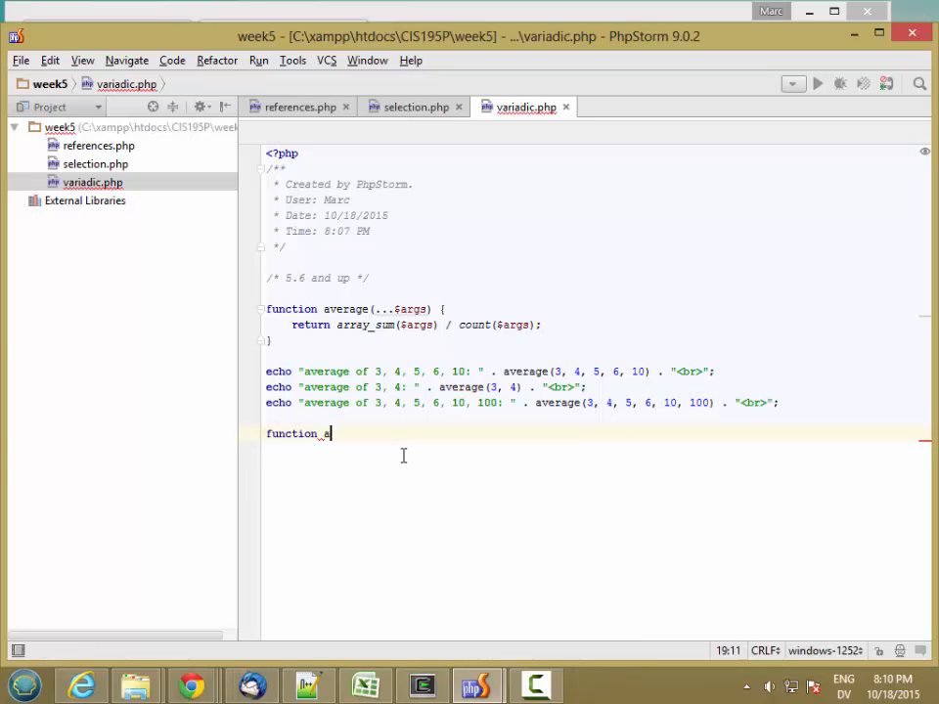
pyautogui.write('ve2')
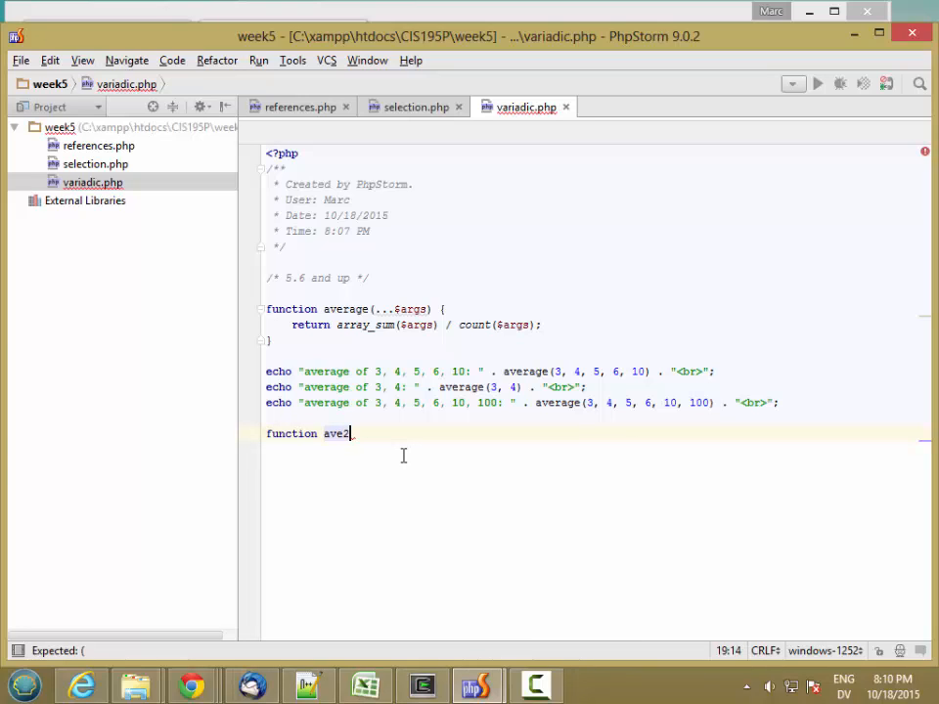
pyautogui.write('_')
pyautogui.press('BackSpace')
pyautogui.write('() ')
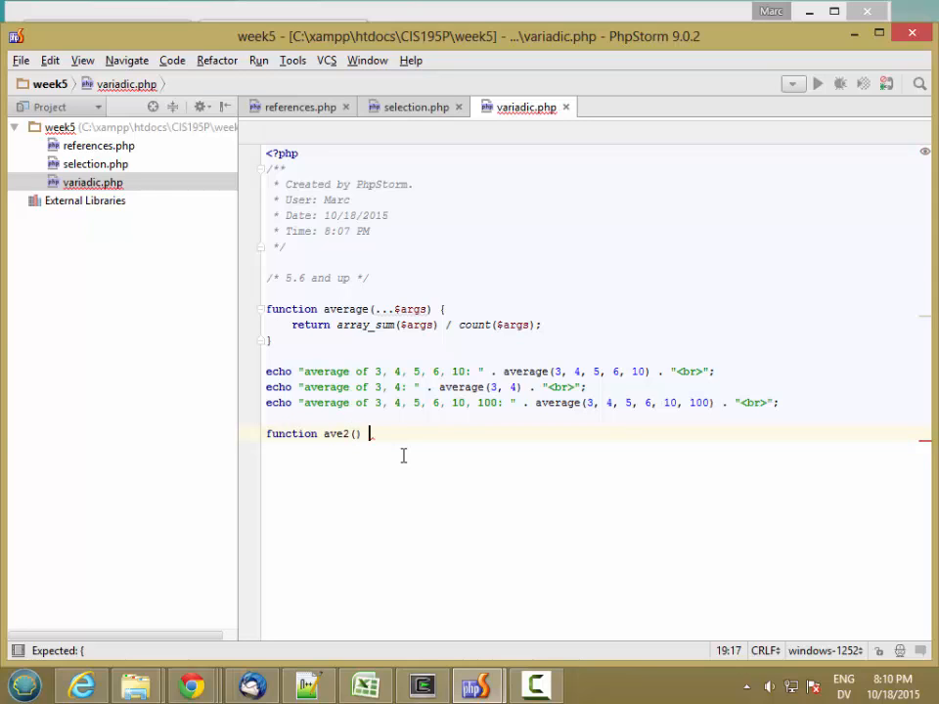
pyautogui.write('{')
pyautogui.press('Return')
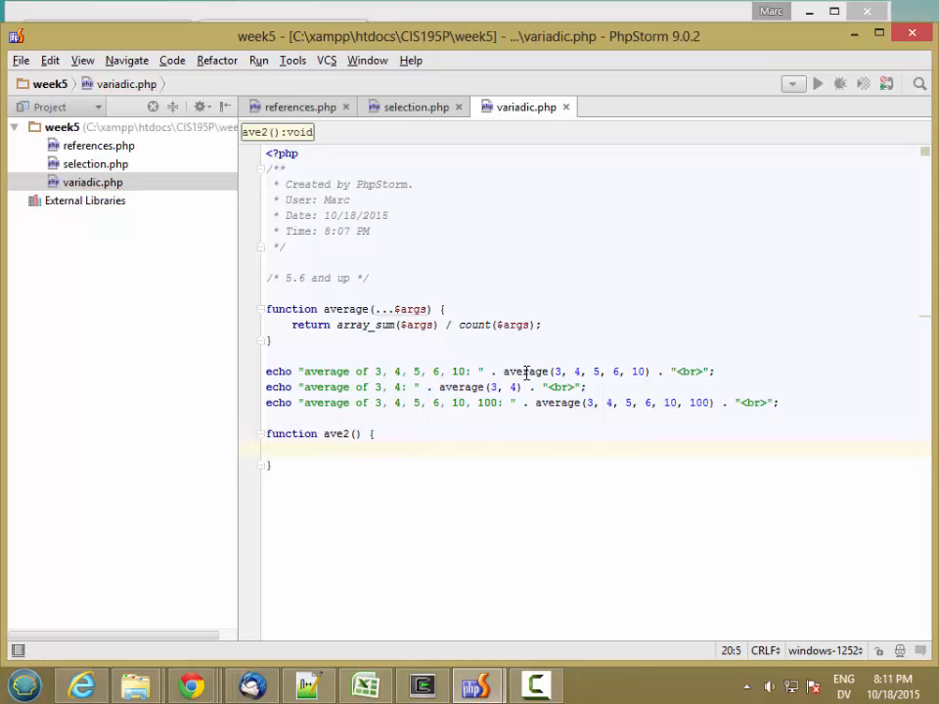
pyautogui.write('$a')
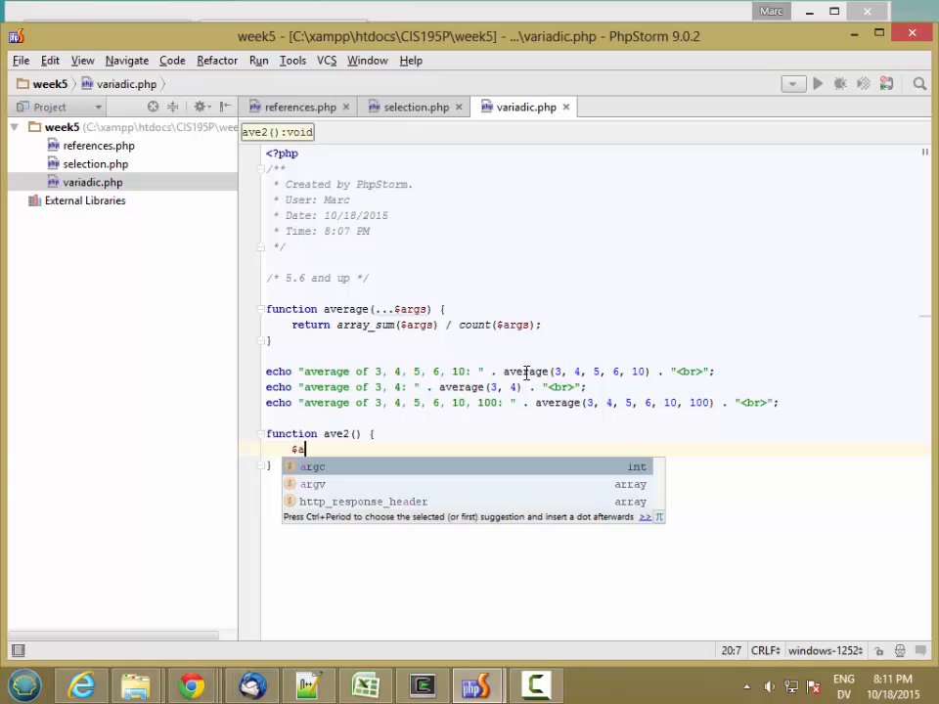
pyautogui.write('rr = ')
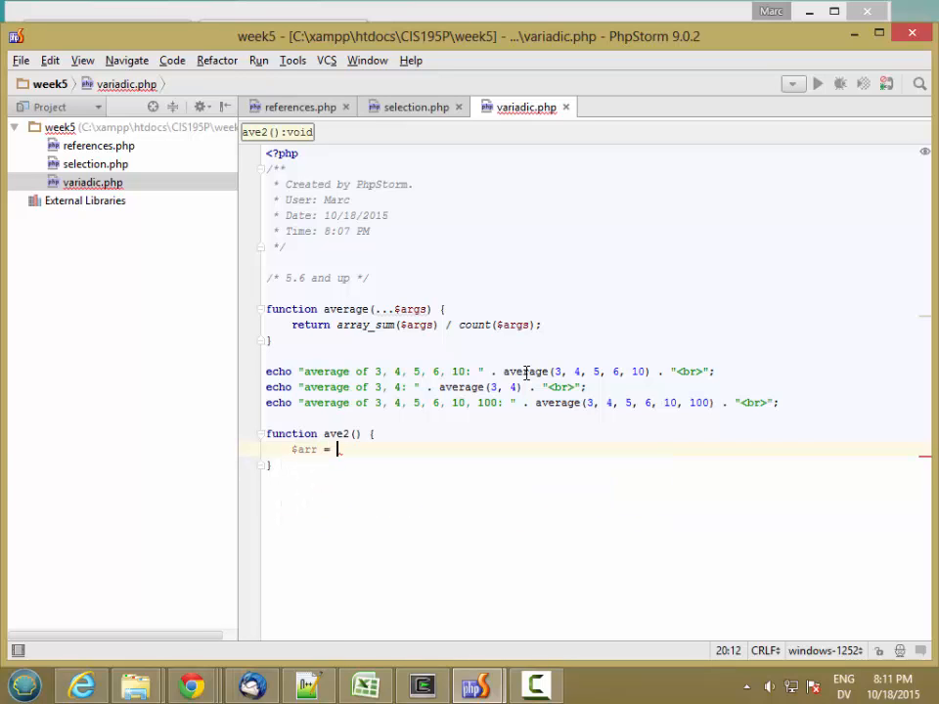
pyautogui.write('func')
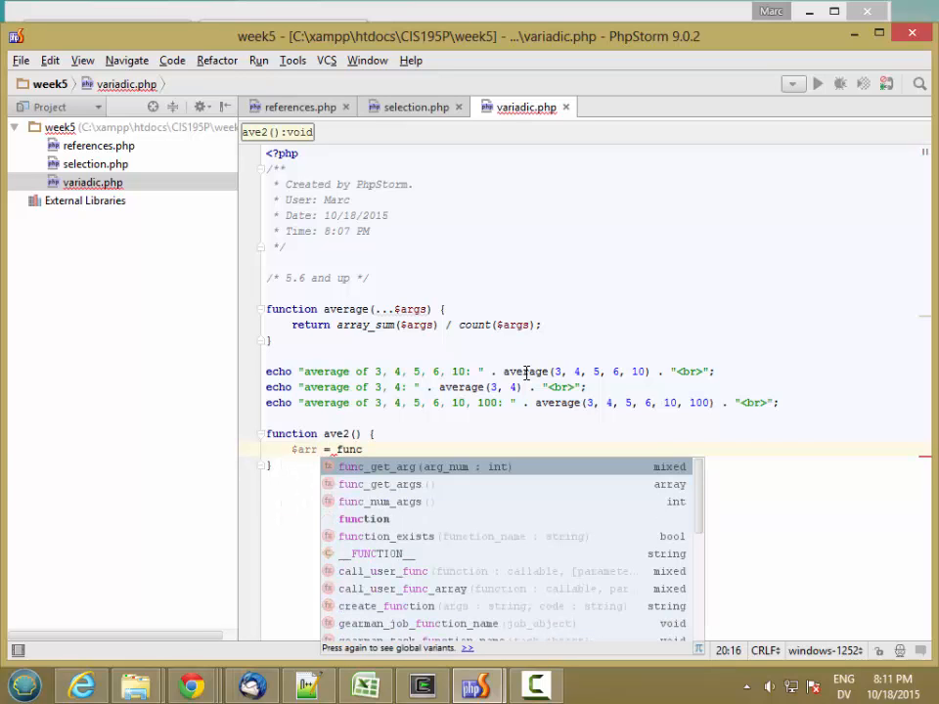
# - Inside ave2, assign func_get_args() to $arr using the autocomplete suggestion
pyautogui.press('Down')
pyautogui.press('Return')
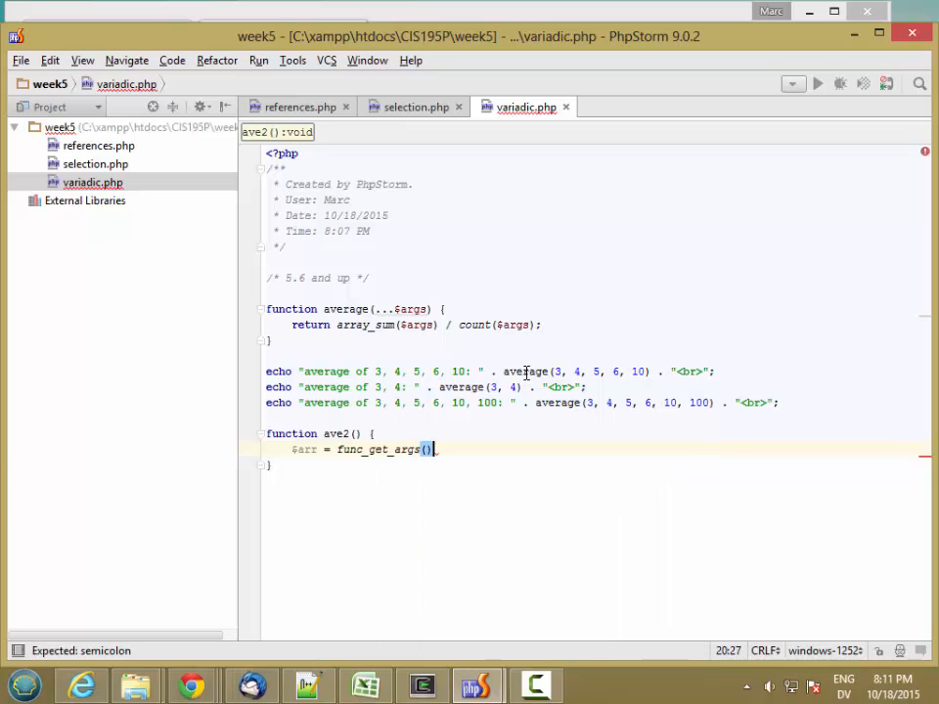
pyautogui.write(';')
pyautogui.press('Return')
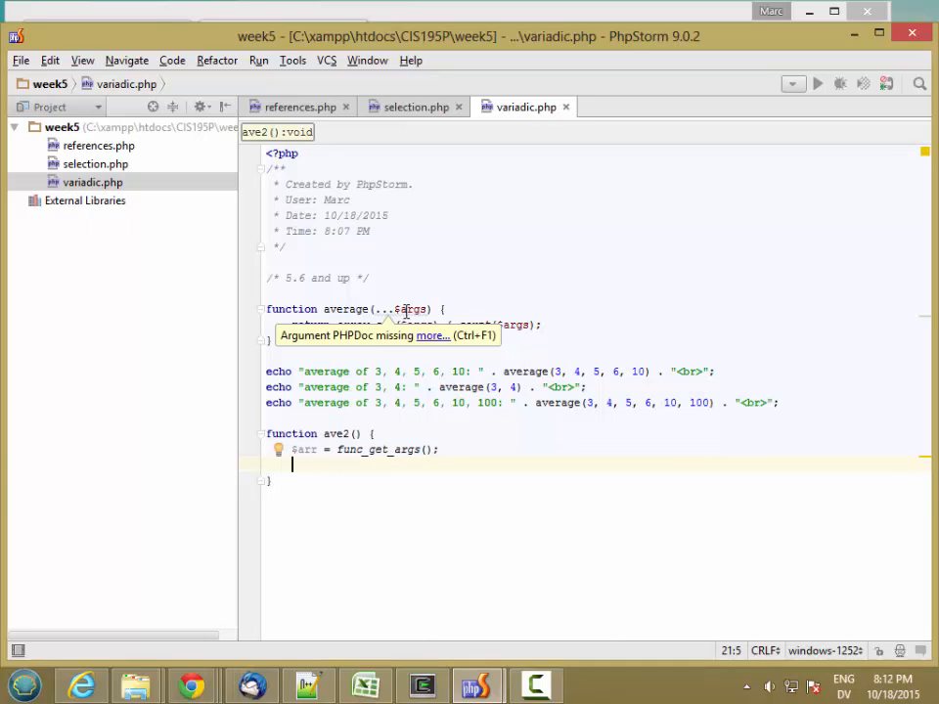
# - Rename $arr to $args and copy average's return array_sum($args) / count($args) line
pyautogui.doubleClick(305, 450)
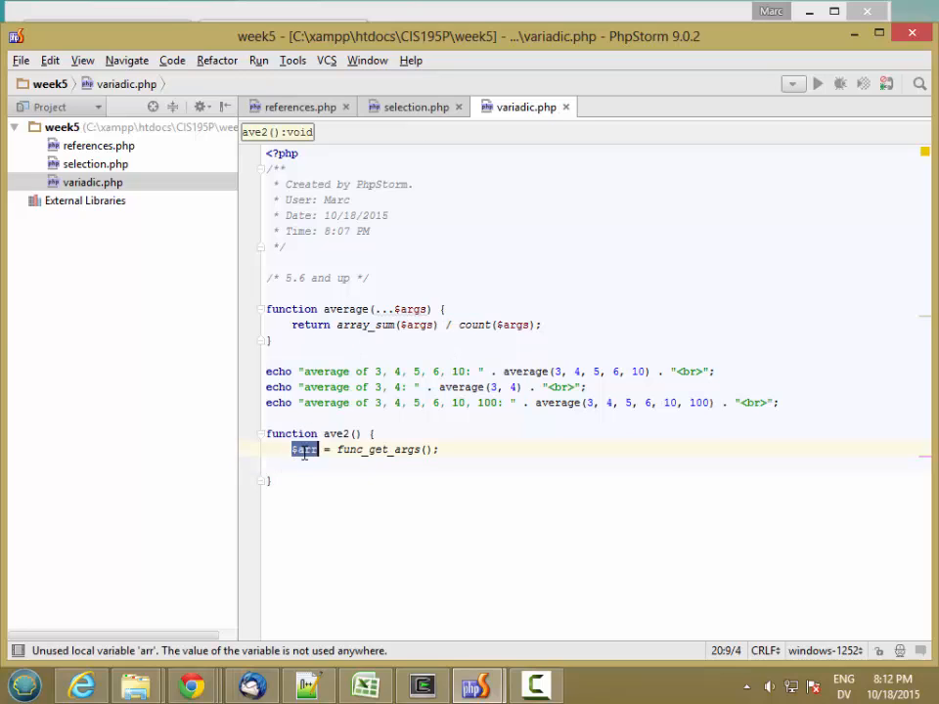
pyautogui.write('$args')
pyautogui.click(303, 450)
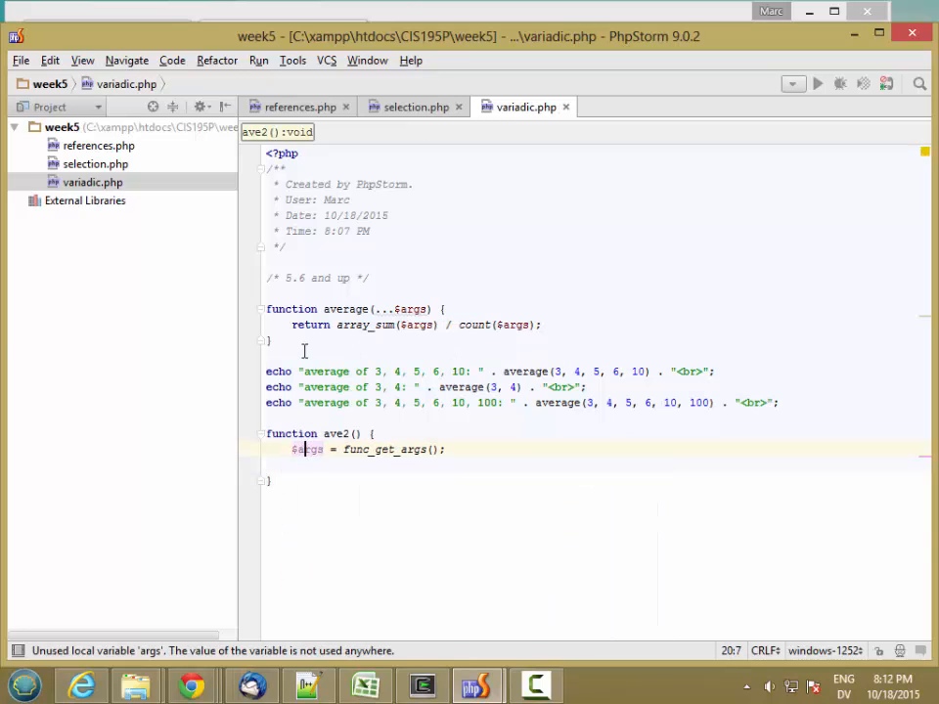
pyautogui.moveTo(450, 309); pyautogui.dragTo(577, 339)
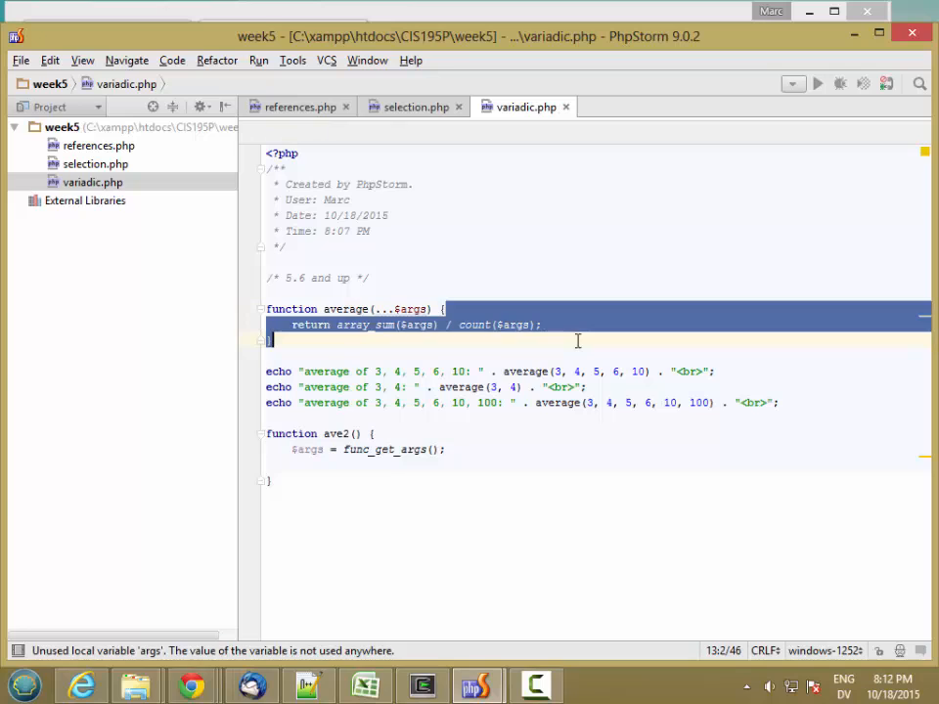
pyautogui.click(577, 336)
pyautogui.moveTo(448, 309); pyautogui.dragTo(585, 326)
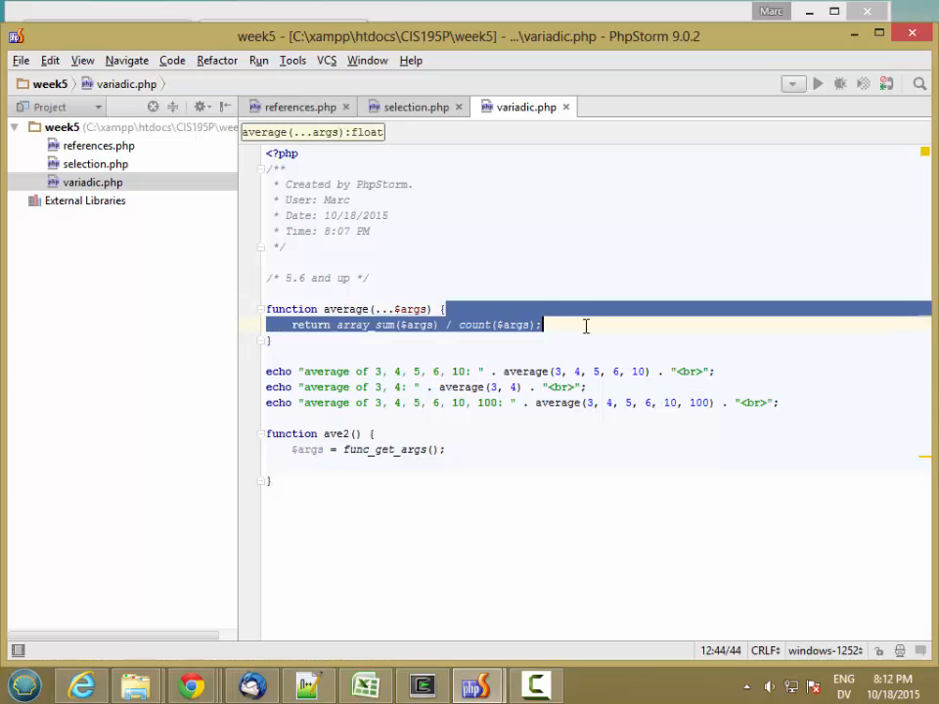
pyautogui.hotkey('ctrl', 'c')
# - Paste the return line into ave2, tidy its ending, and select the three echo lines
pyautogui.click(473, 450)
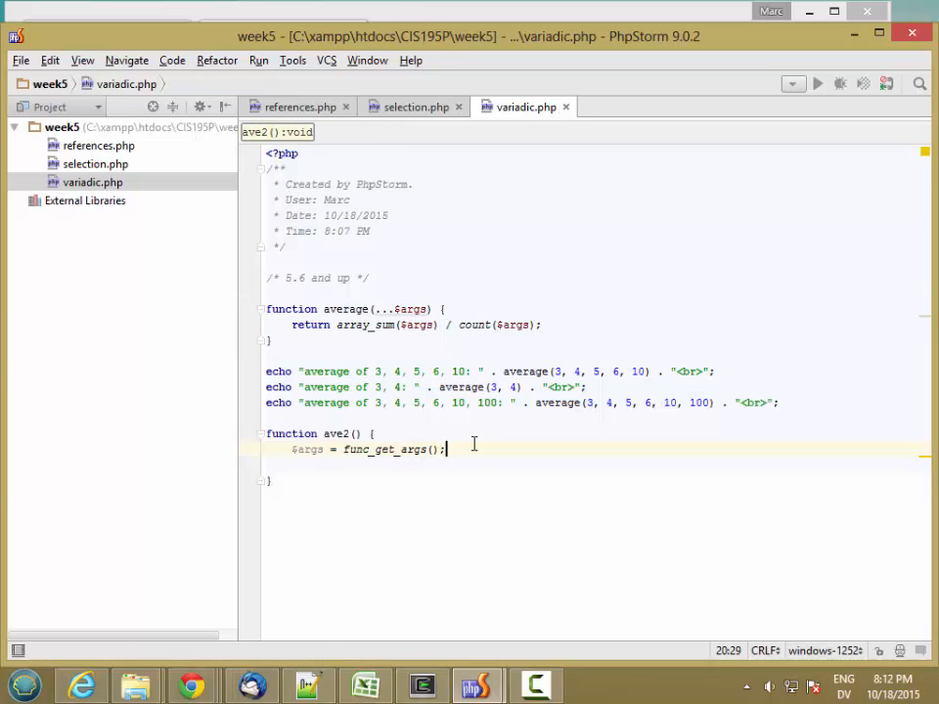
pyautogui.hotkey('ctrl', 'v')
pyautogui.press('BackSpace')
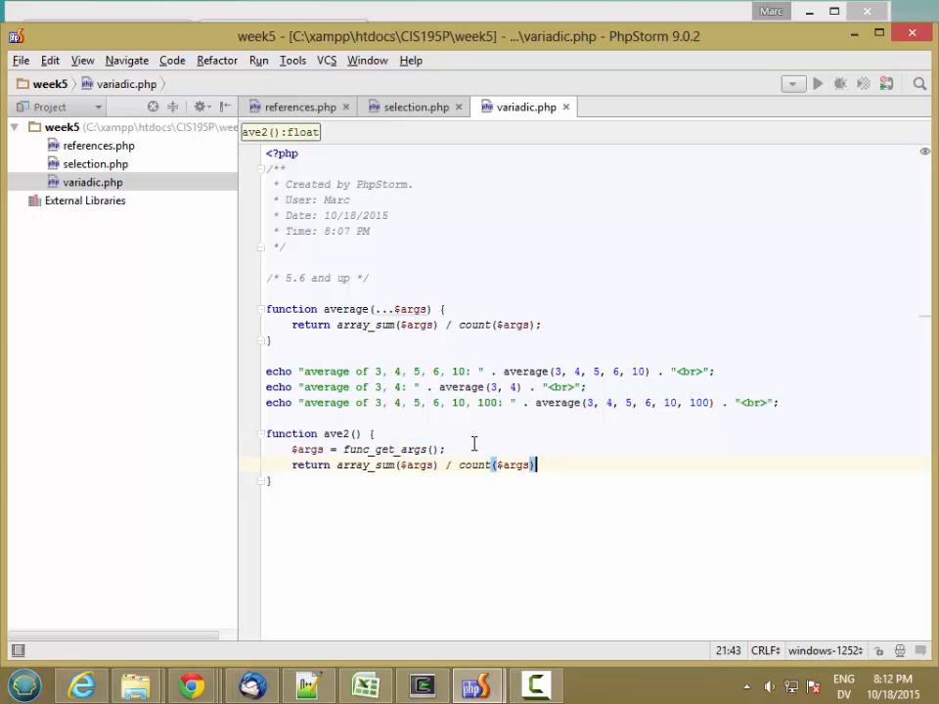
pyautogui.press('Delete')
pyautogui.write(';')
pyautogui.moveTo(266, 356)
pyautogui.mouseDown()
pyautogui.moveTo(757, 430)
pyautogui.moveTo(758, 422)
pyautogui.mouseUp()
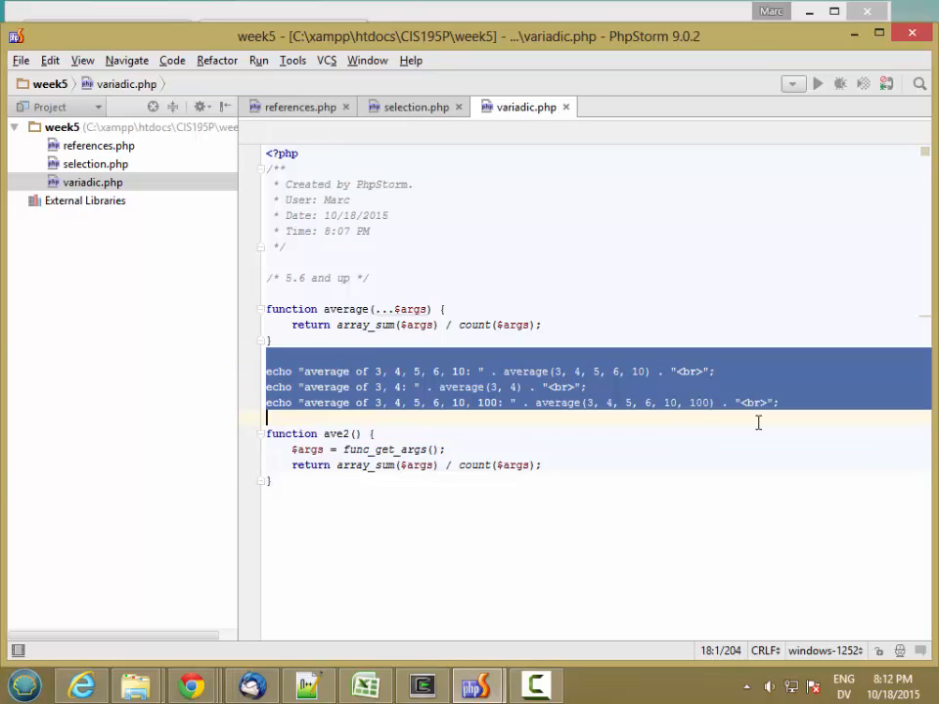
# - Paste the three echo lines below ave2, separated from the function by a blank line
pyautogui.click(298, 502)
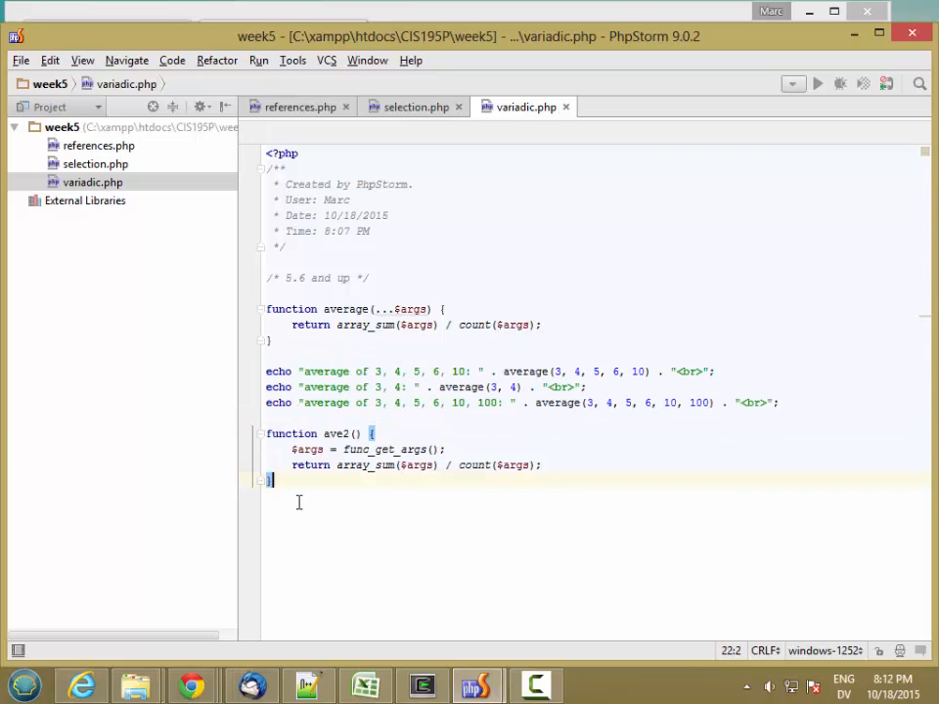
pyautogui.press('Return')
pyautogui.hotkey('ctrl', 'v')
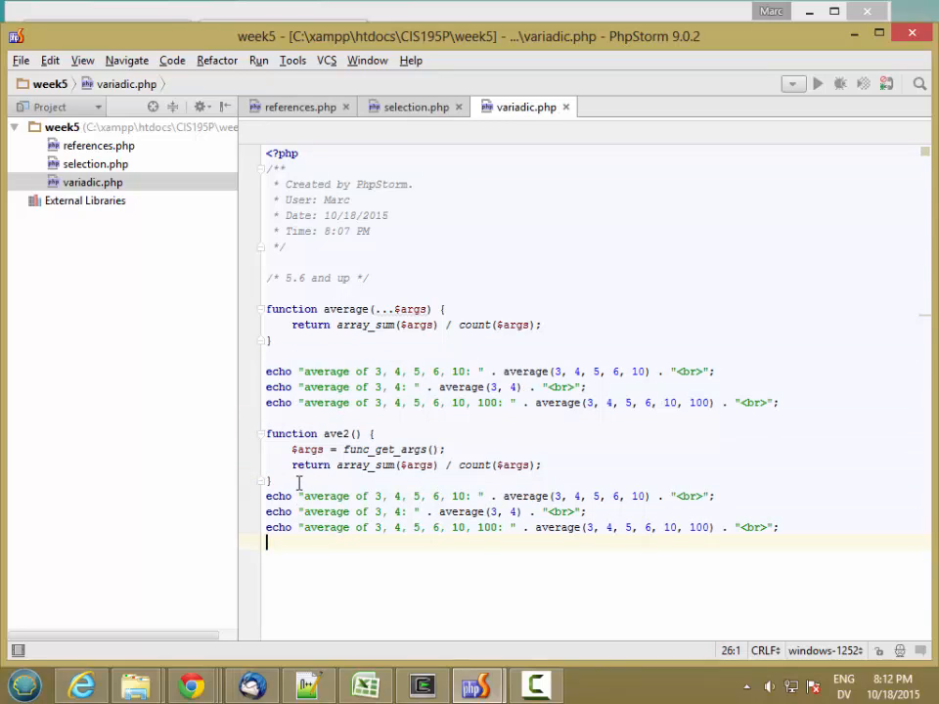
pyautogui.press('Up')
pyautogui.press('Up')
pyautogui.press('Up')
pyautogui.press('Return')
# - Change average to ave2 in each of the three copied echo calls
pyautogui.doubleClick(528, 512)
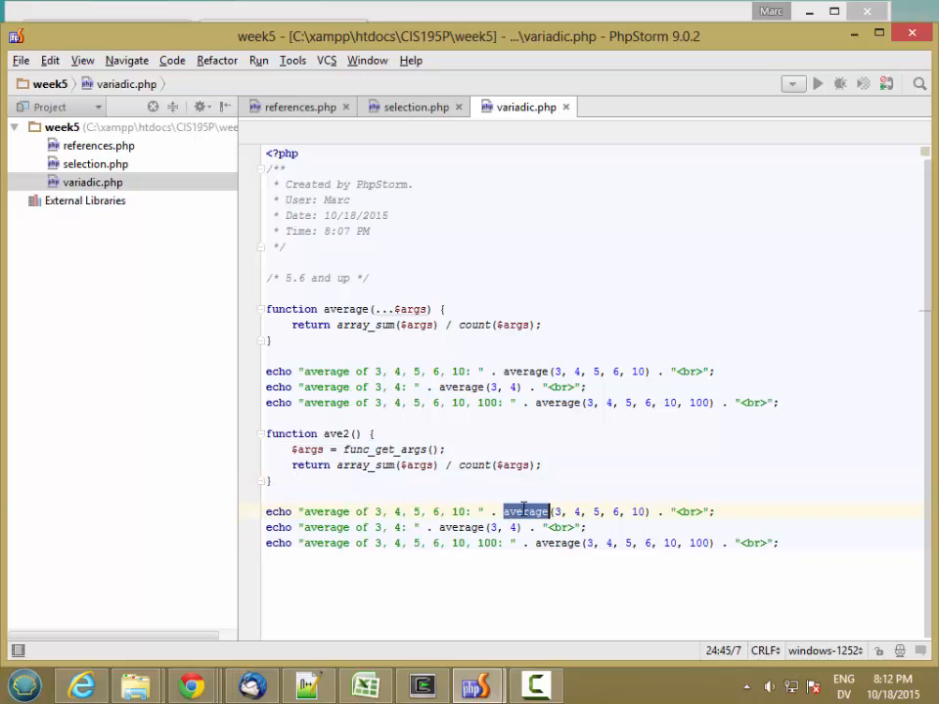
pyautogui.write('ave2')
pyautogui.doubleClick(515, 512)
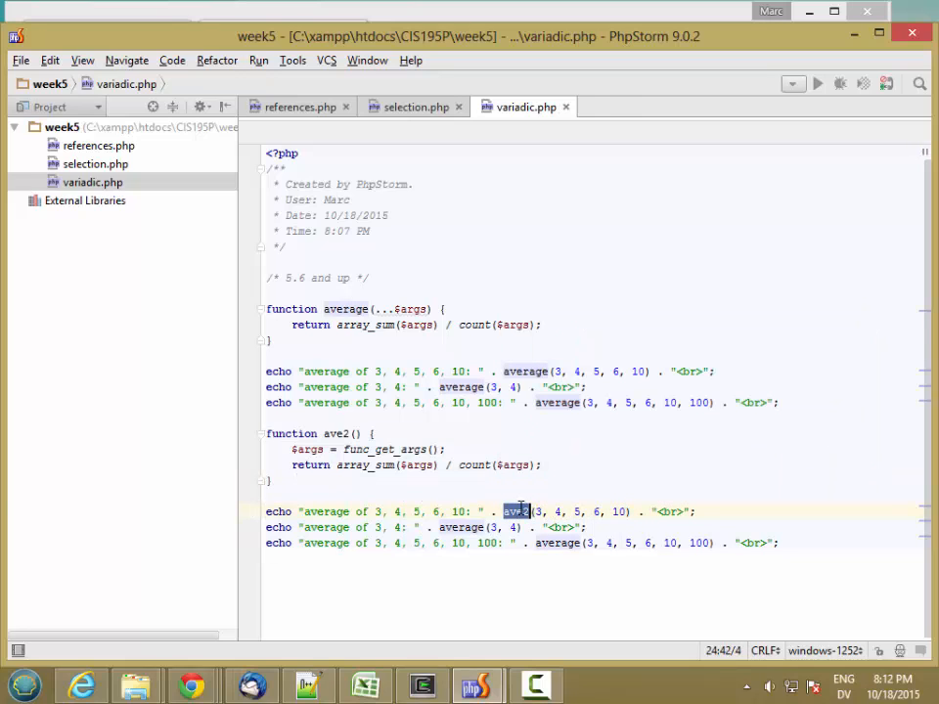
pyautogui.doubleClick(460, 527)
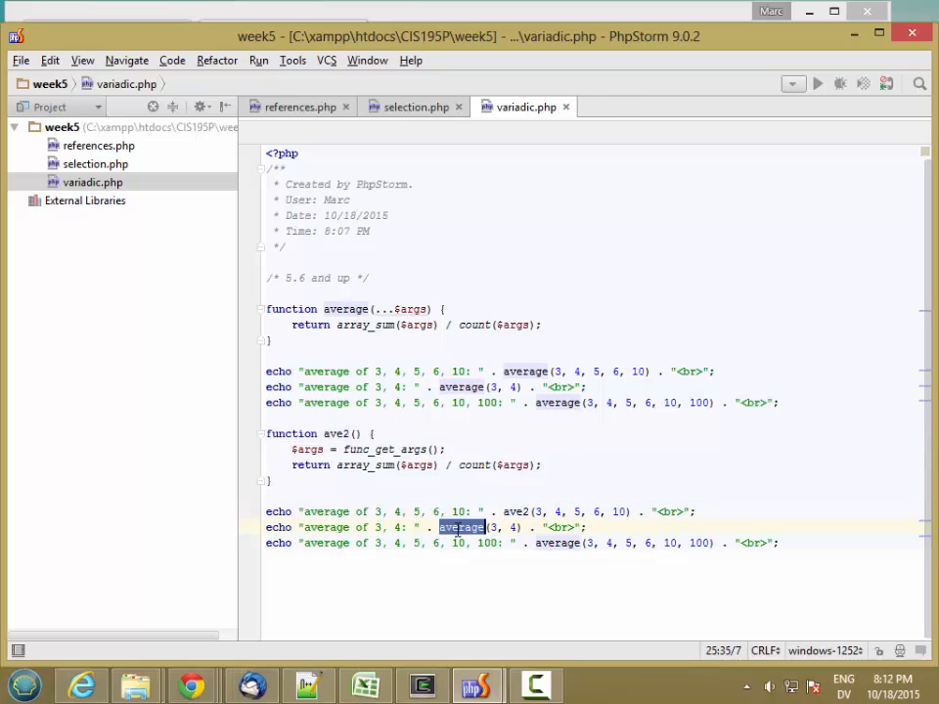
pyautogui.write('ave2')
pyautogui.doubleClick(557, 542)
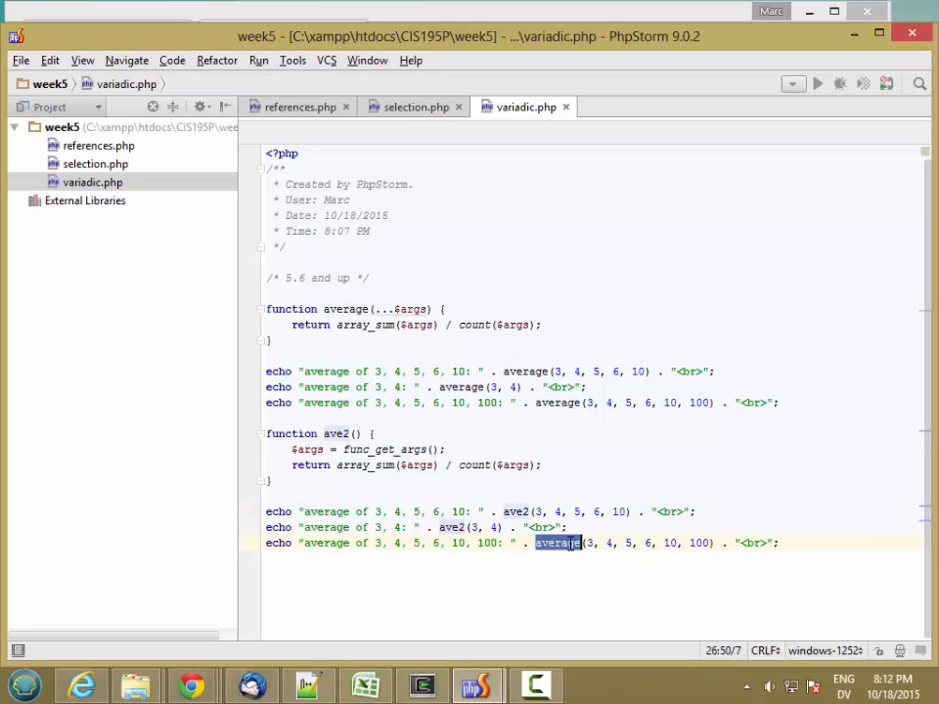
pyautogui.write('ave2')
pyautogui.click(563, 585)
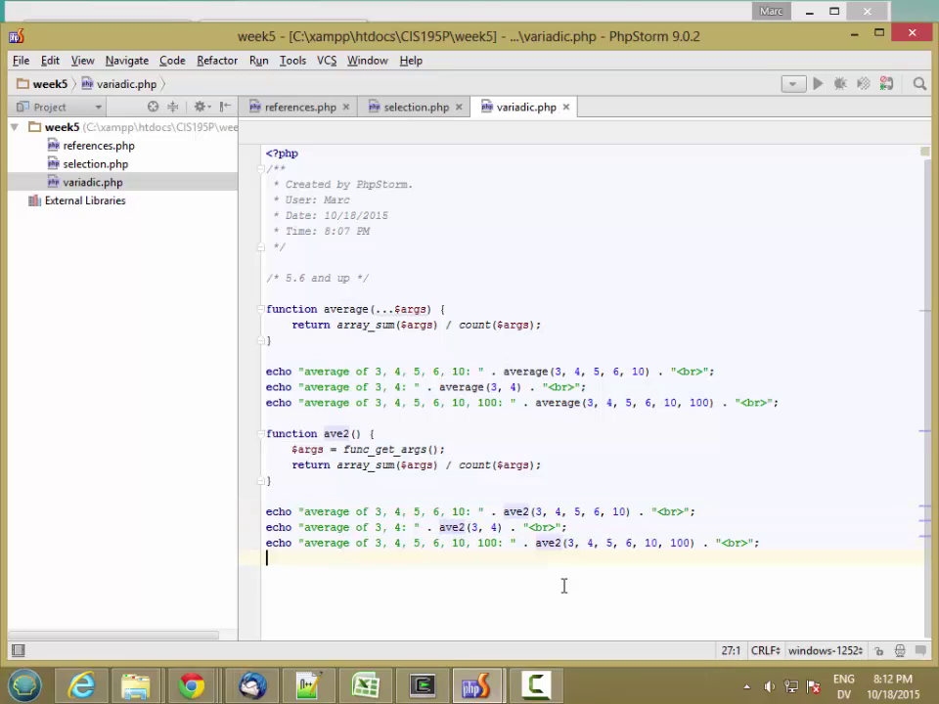
# - Reload variadic.php in Chrome to see the averages printed twice, then return to the source
pyautogui.click(456, 9)
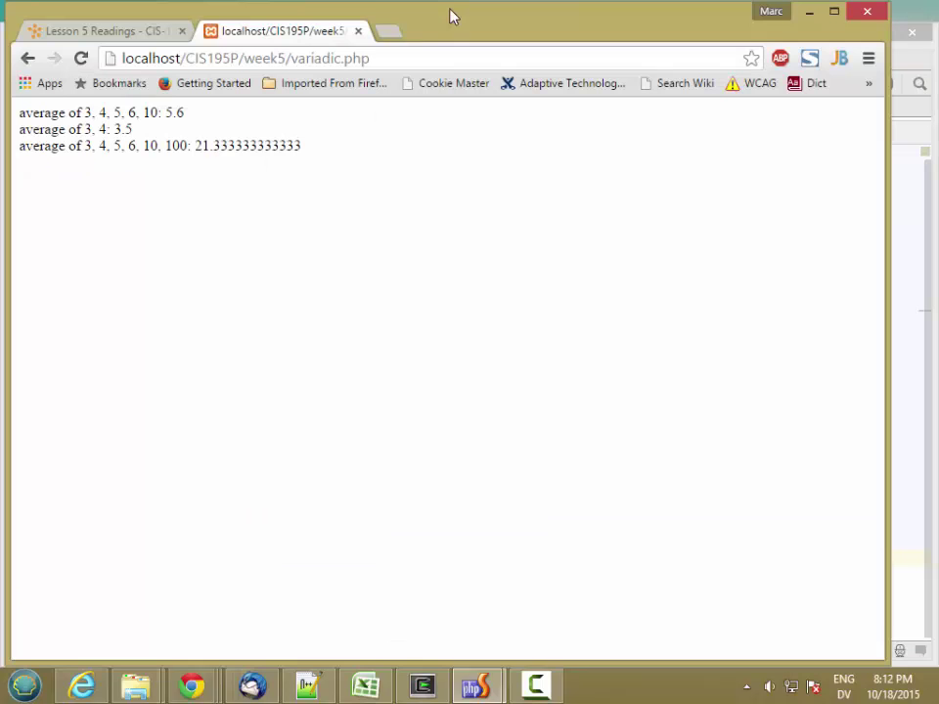
pyautogui.click(82, 59)
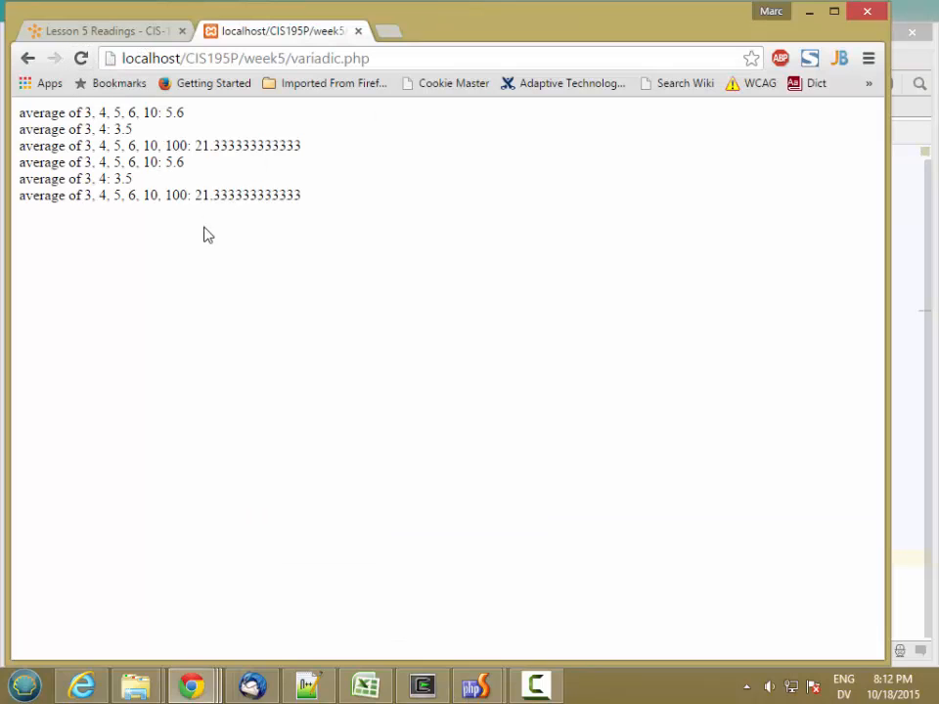
pyautogui.click(909, 176)
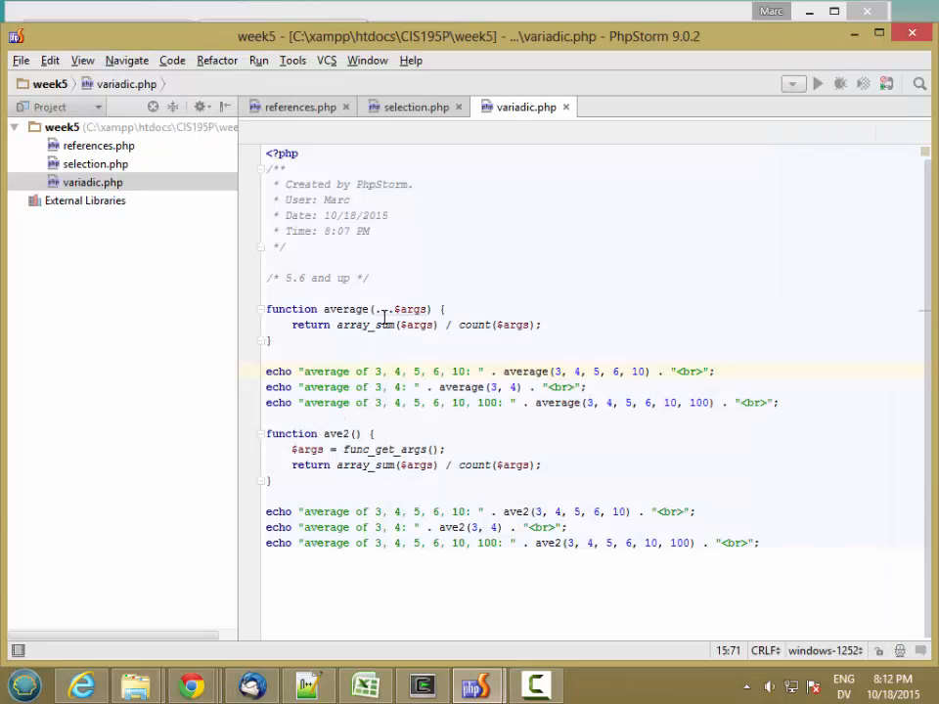
pyautogui.moveTo(401, 309)
pyautogui.moveTo(375, 309); pyautogui.dragTo(427, 309)
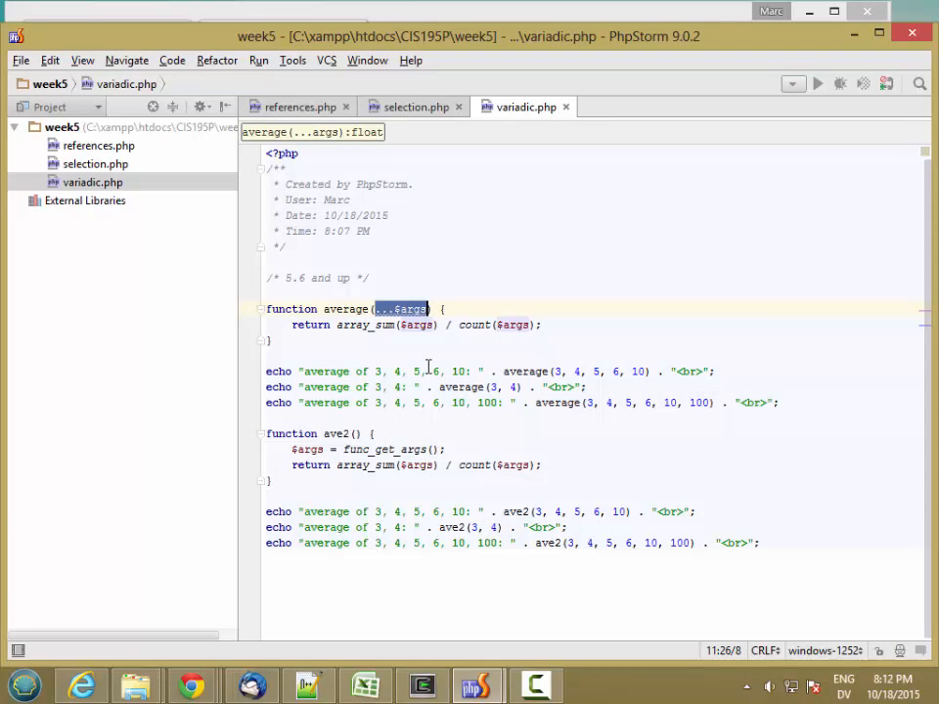
pyautogui.moveTo(291, 278); pyautogui.dragTo(327, 278)
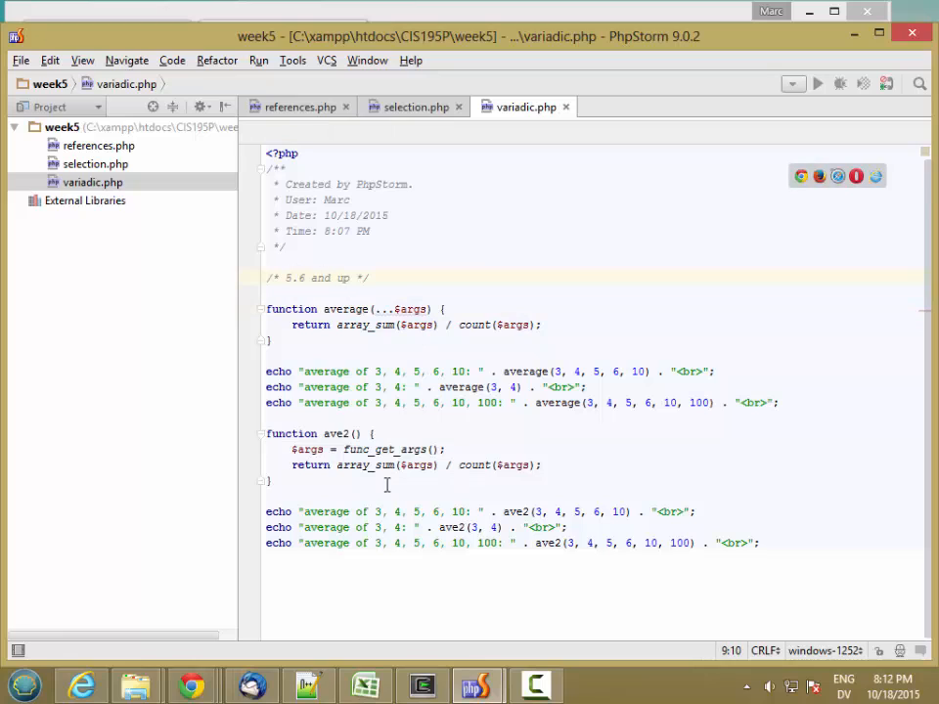
pyautogui.moveTo(337, 465); pyautogui.dragTo(391, 466)
pyautogui.doubleClick(416, 465)
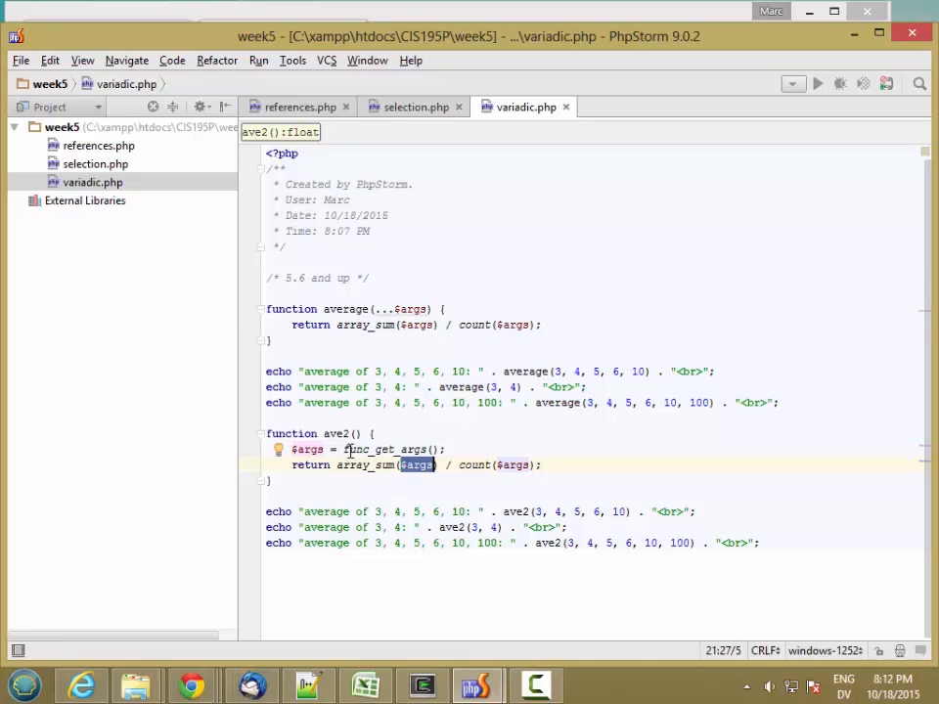
pyautogui.doubleClick(382, 450)
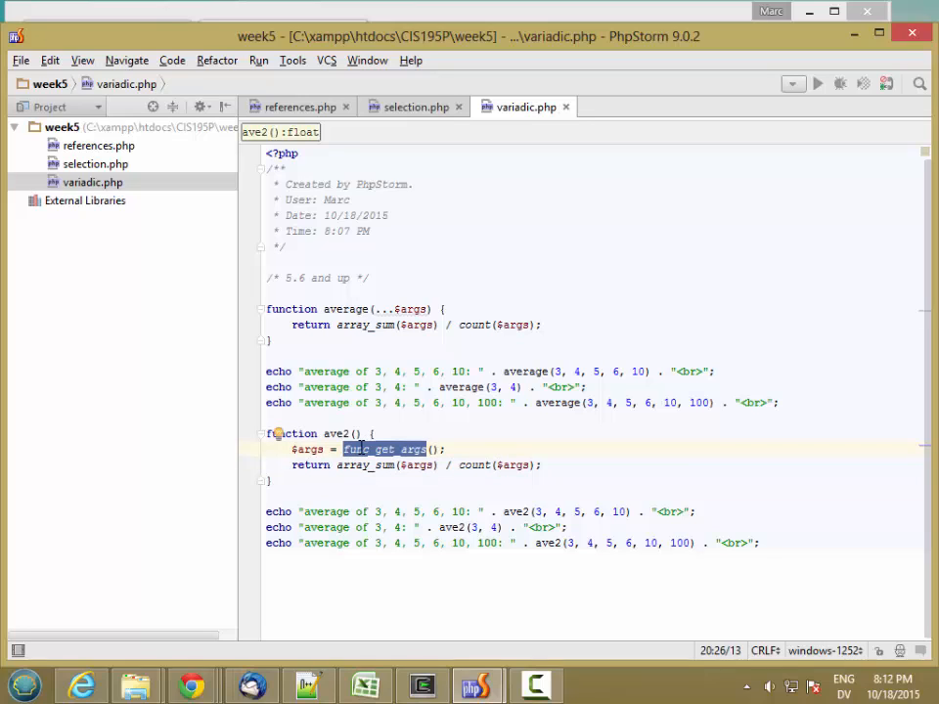